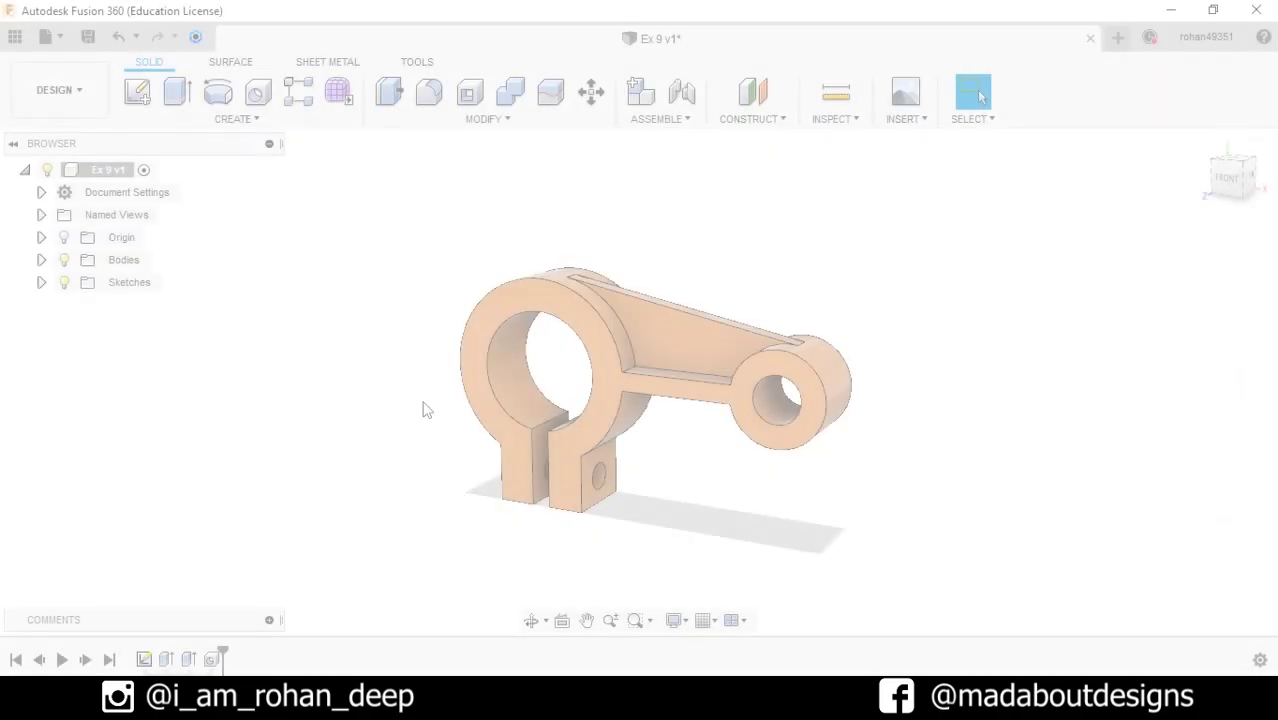
Step: Start a new, empty Untitled design from the File menu
left_click(46, 37)
left_click(70, 63)
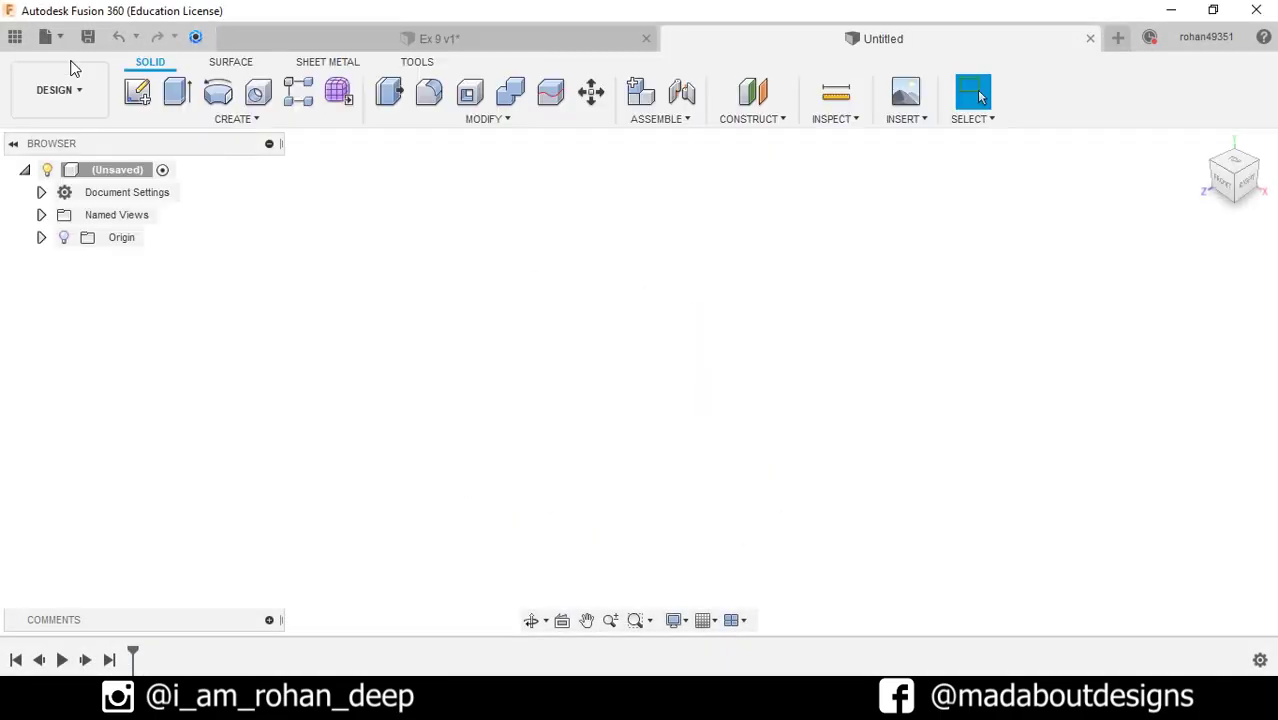
Step: Sketch concentric Ø65 and Ø100 circles at the origin on the front plane
left_click(137, 92)
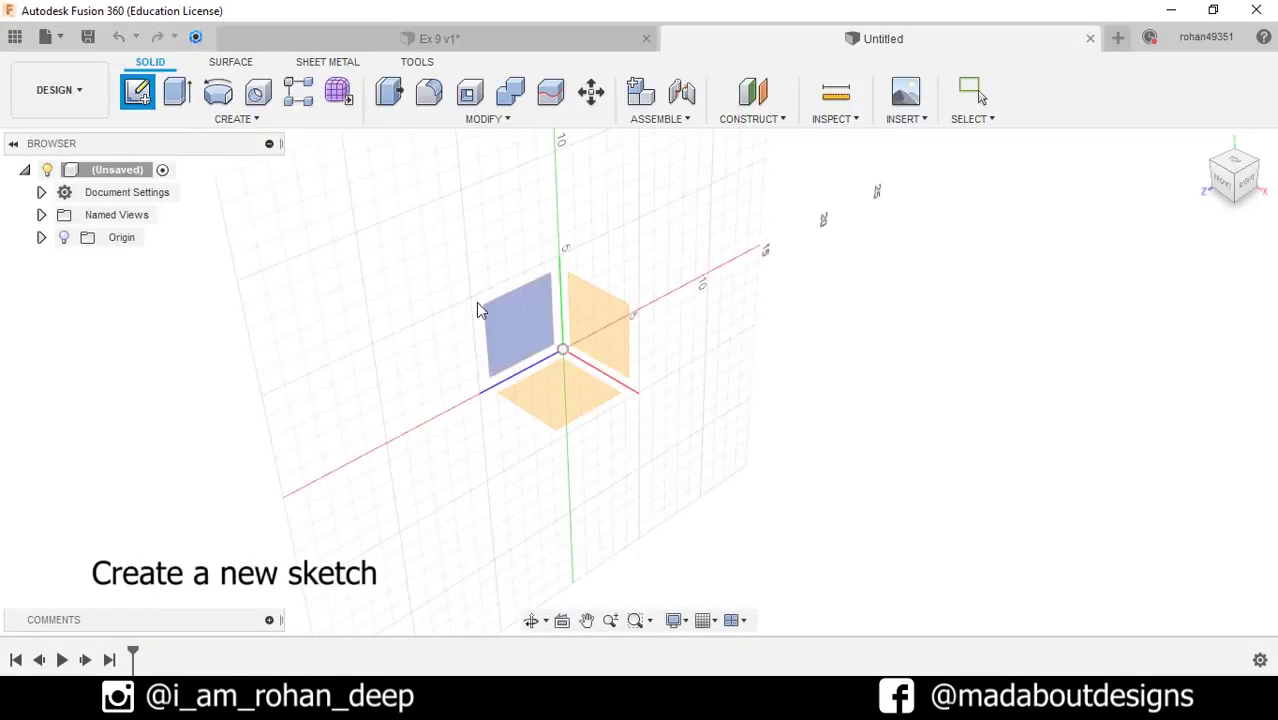
left_click(480, 312)
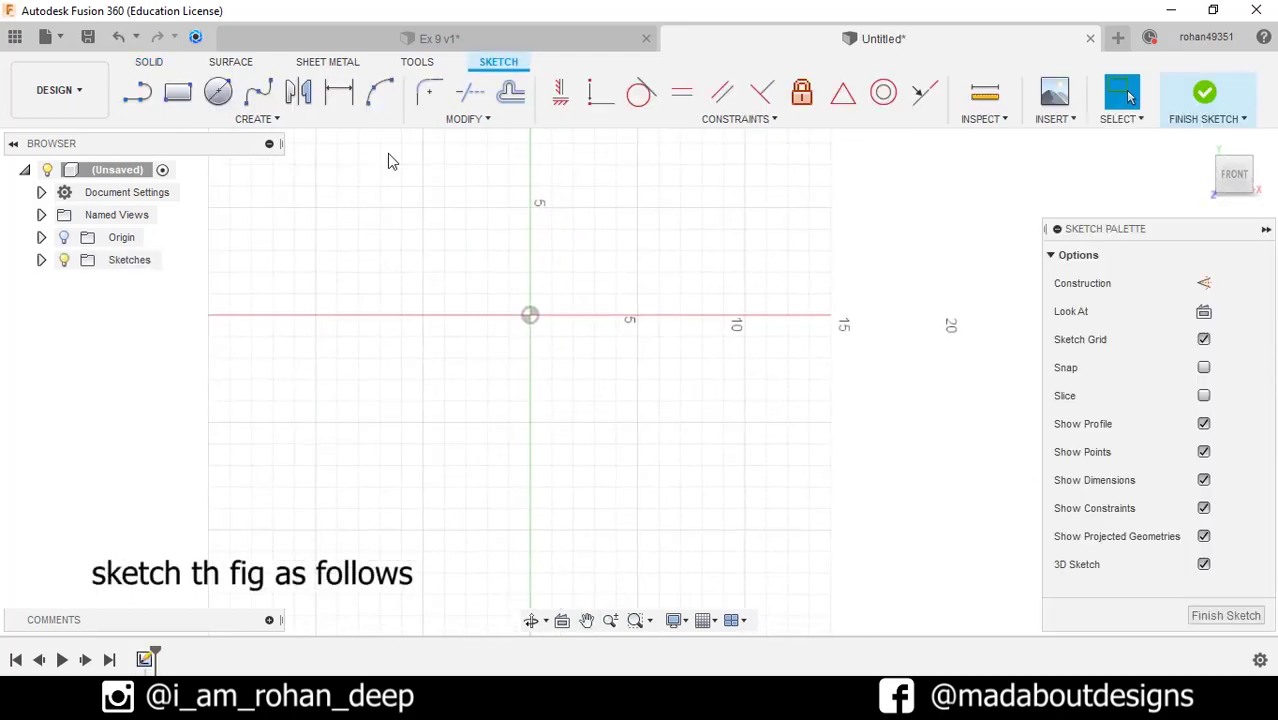
left_click(218, 92)
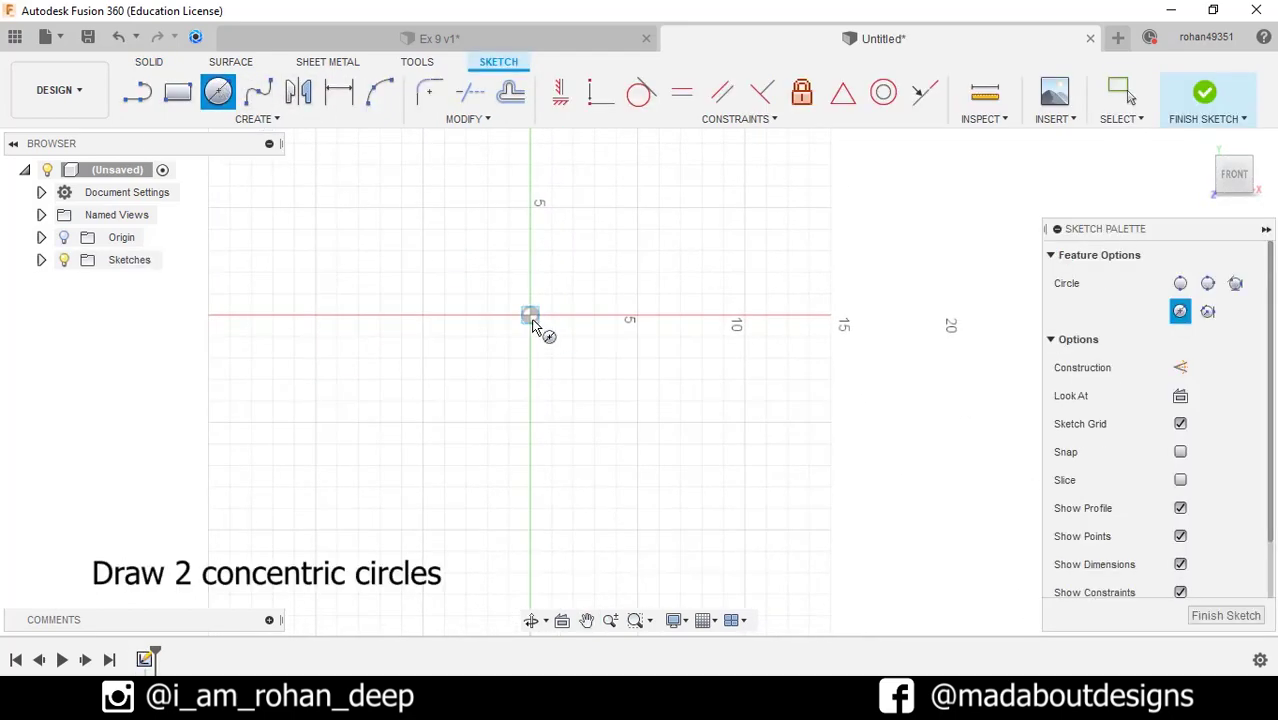
left_click(531, 318)
type("65")
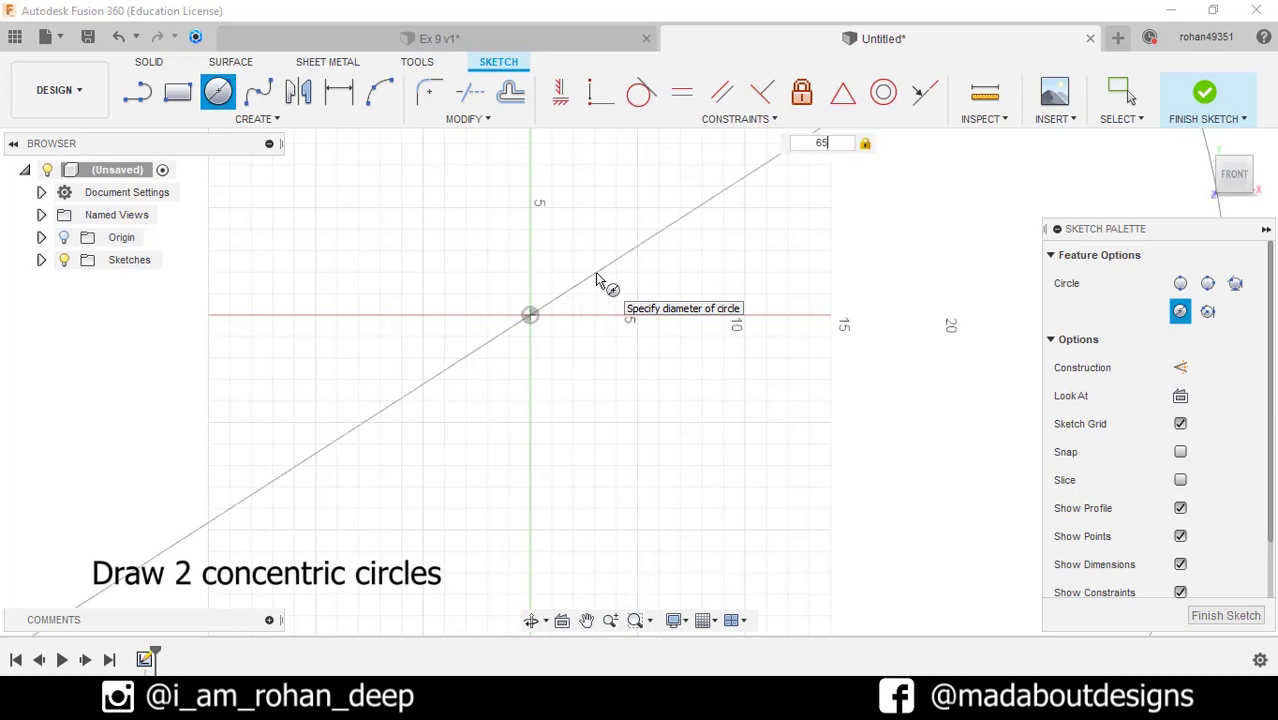
key("Return")
scroll(595, 272, "down", 5)
scroll(575, 222, "down", 3)
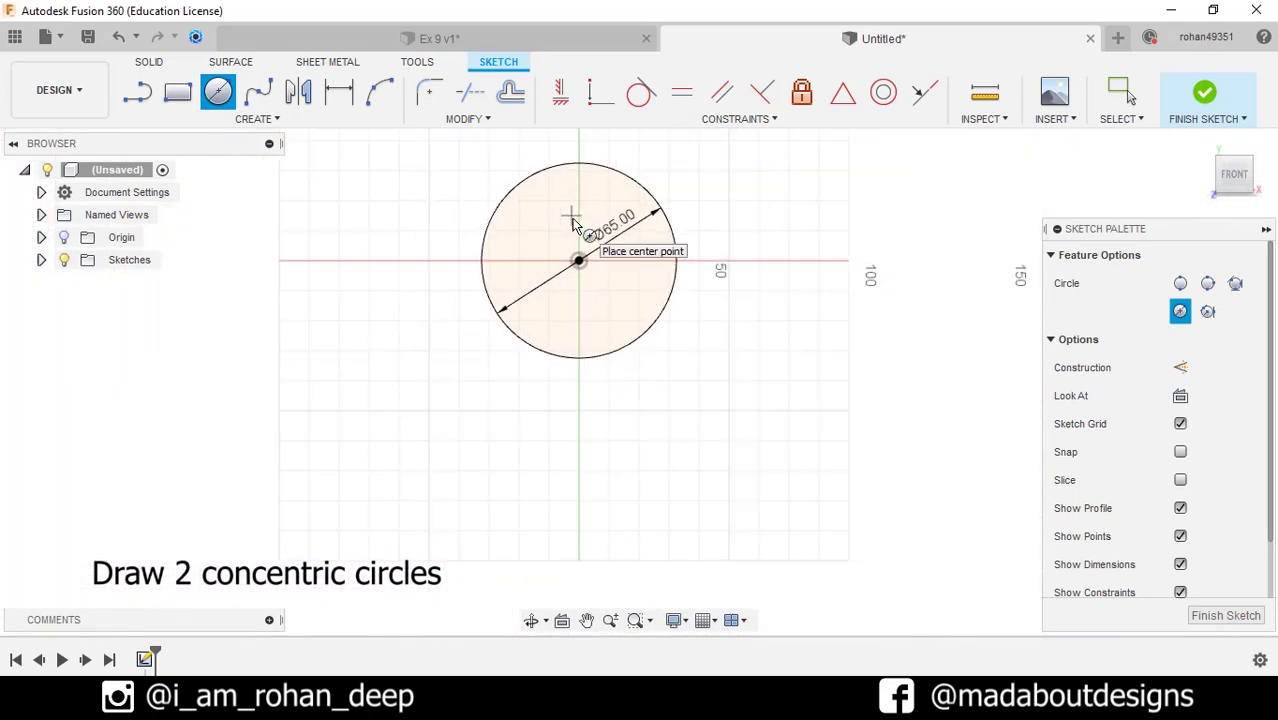
left_click(578, 260)
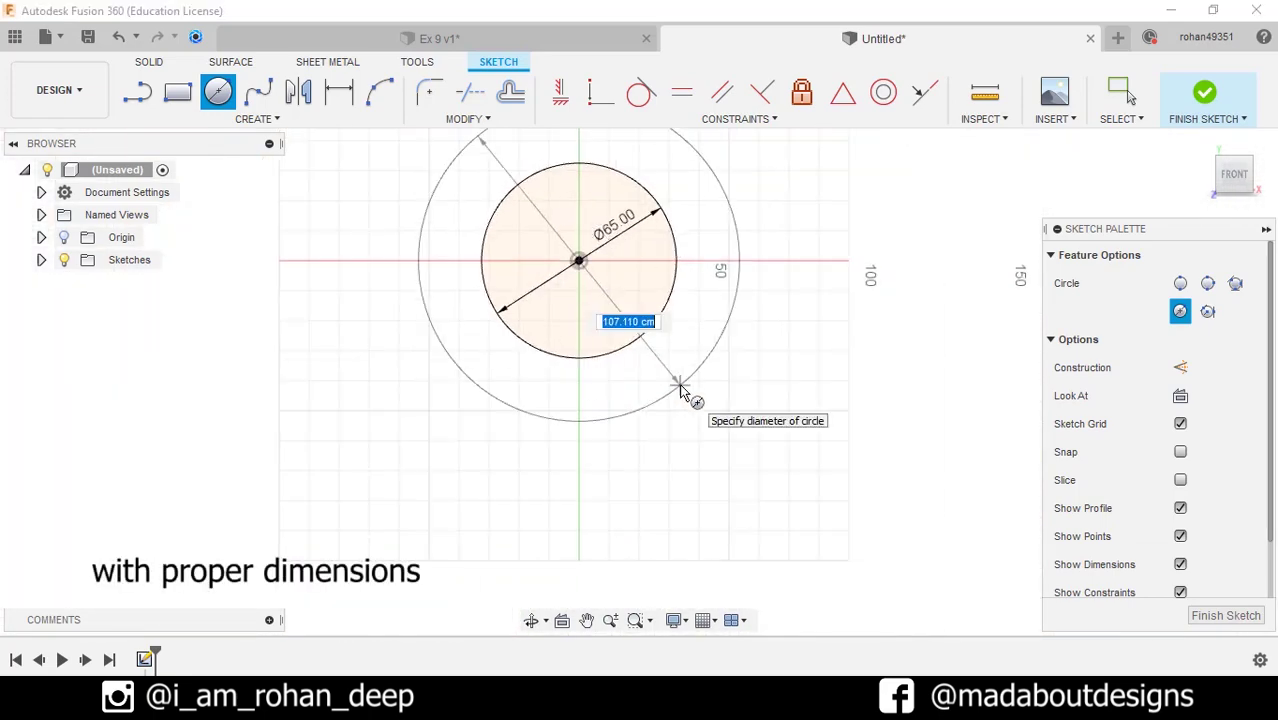
type("100")
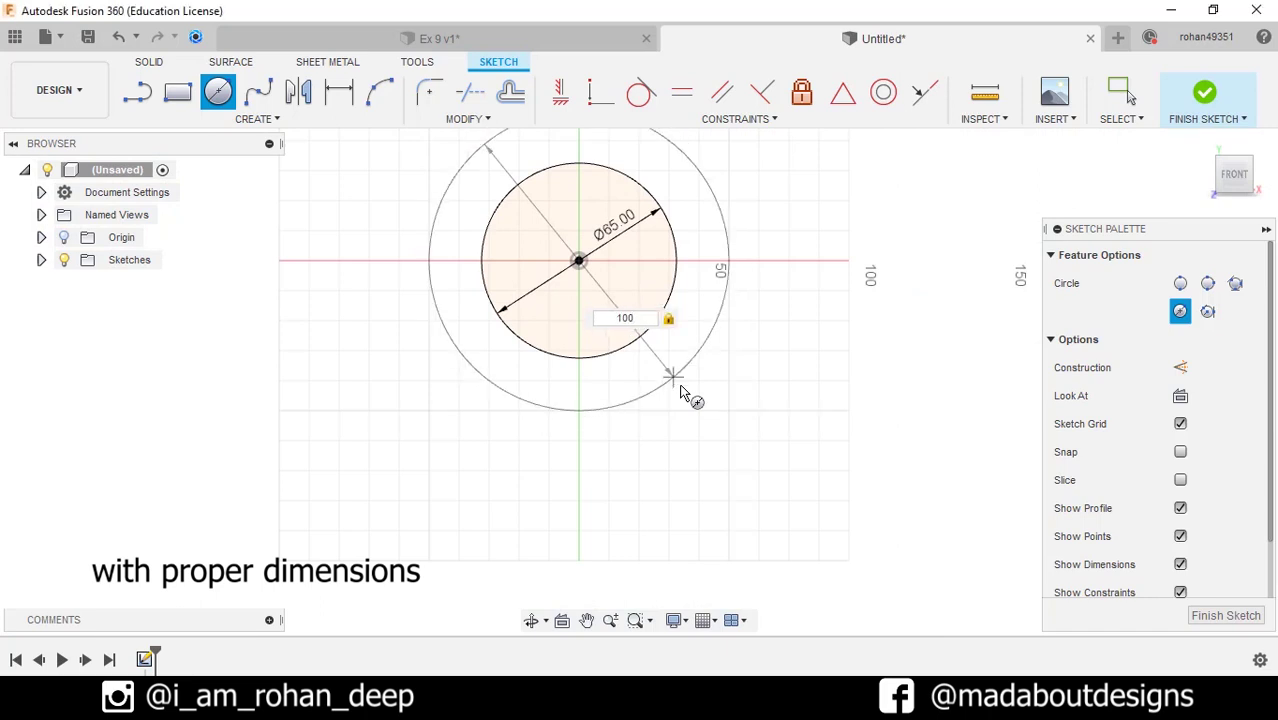
key("Return")
middle_click_drag(714, 403, 635, 440)
scroll(636, 438, "down", 3)
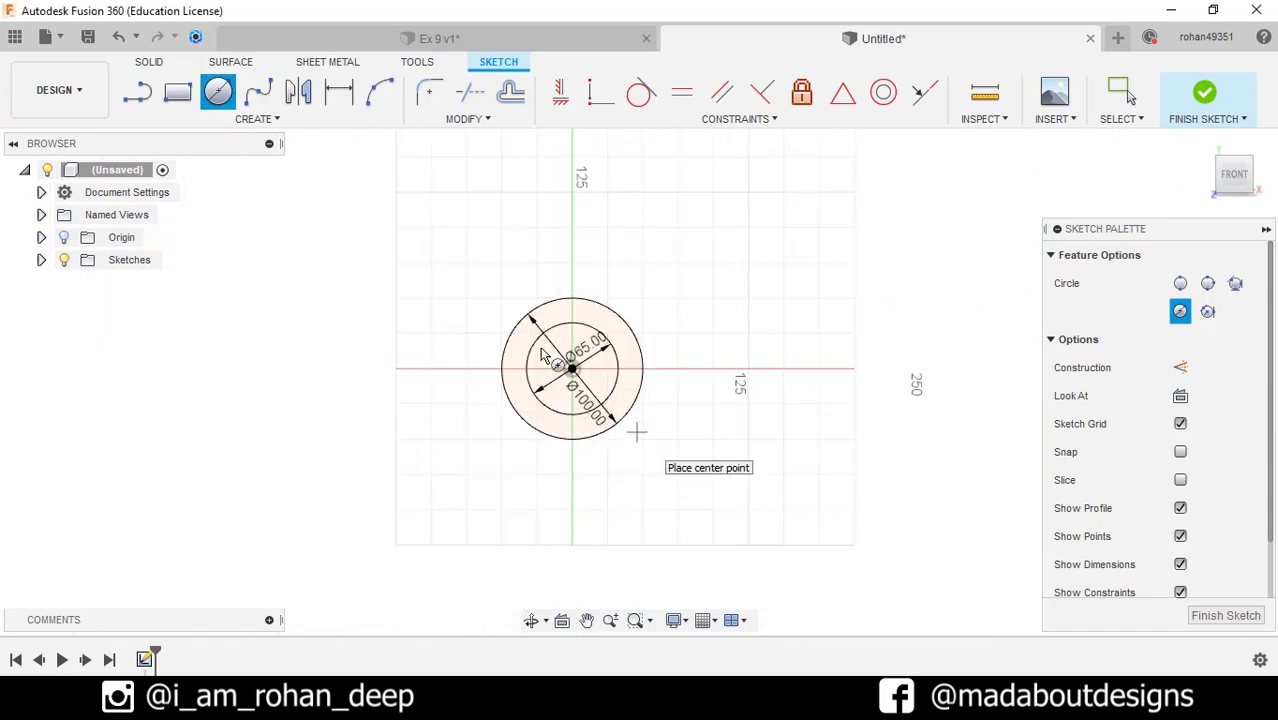
Step: Draw vertical and horizontal lines through the circles and make them construction lines
left_click(137, 92)
scroll(491, 291, "down", 1)
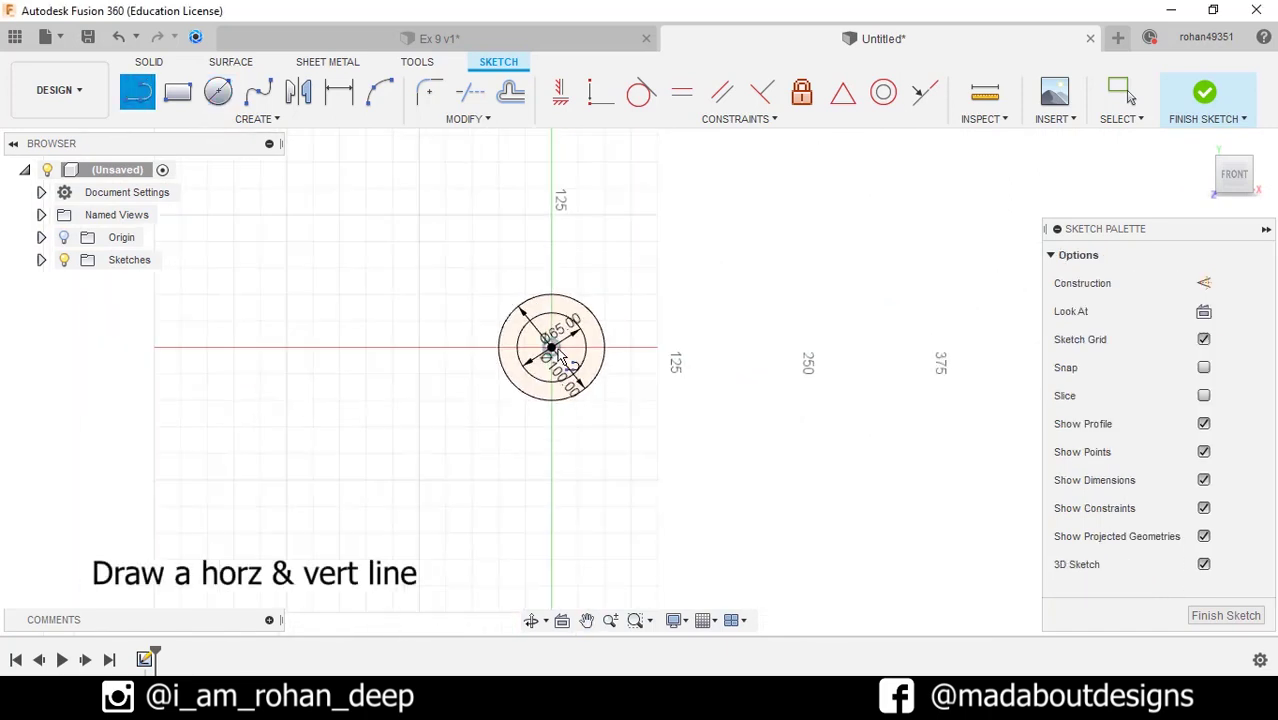
left_click(552, 222)
double_click(551, 515)
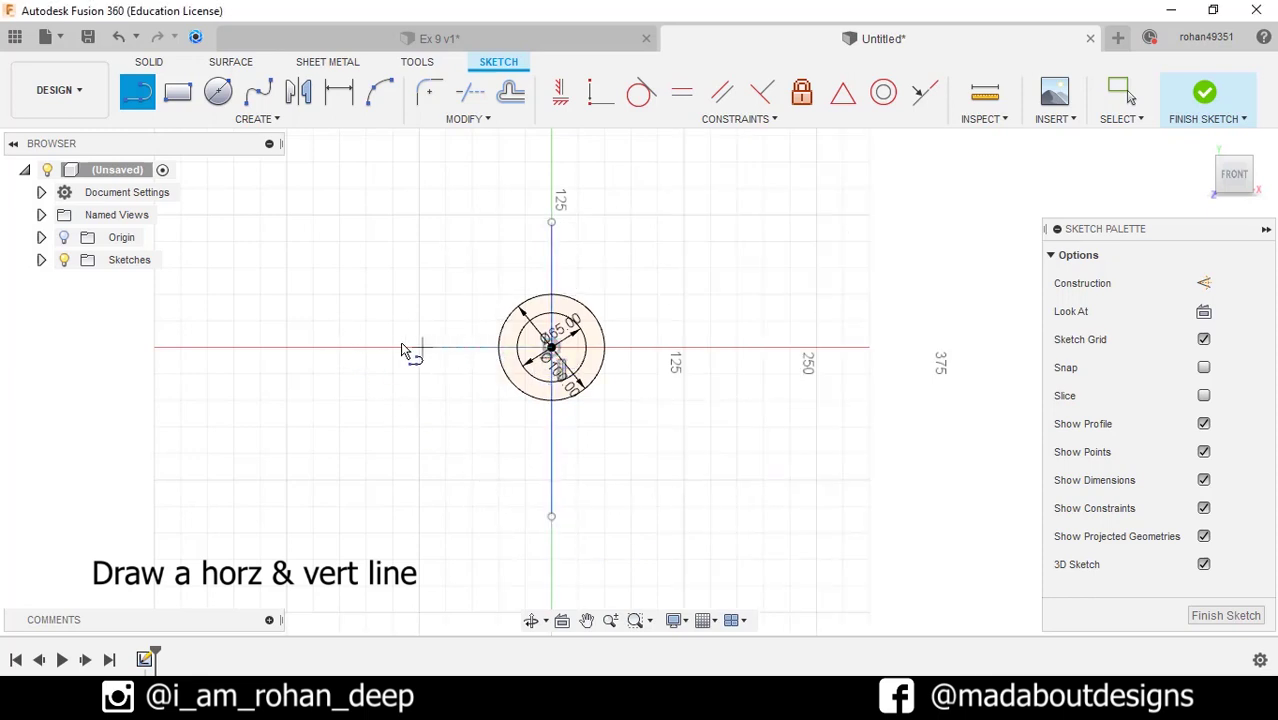
left_click(371, 348)
double_click(755, 347)
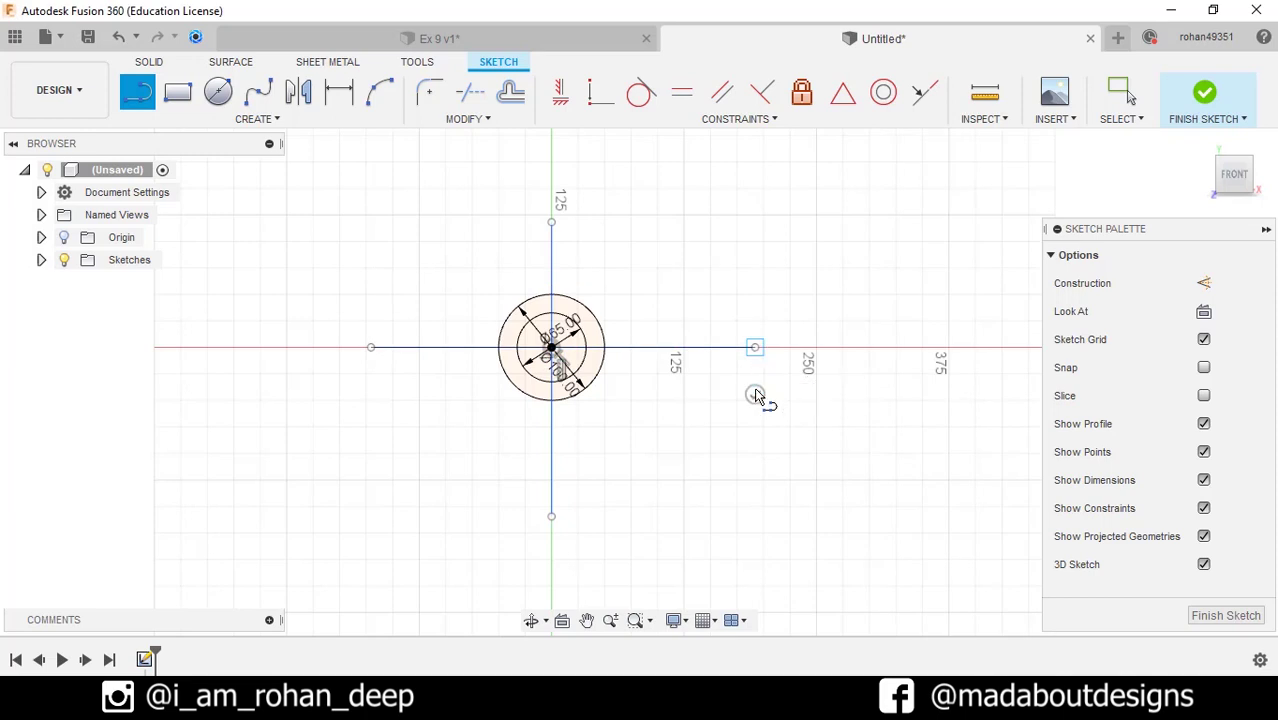
key("Escape")
left_click(704, 348)
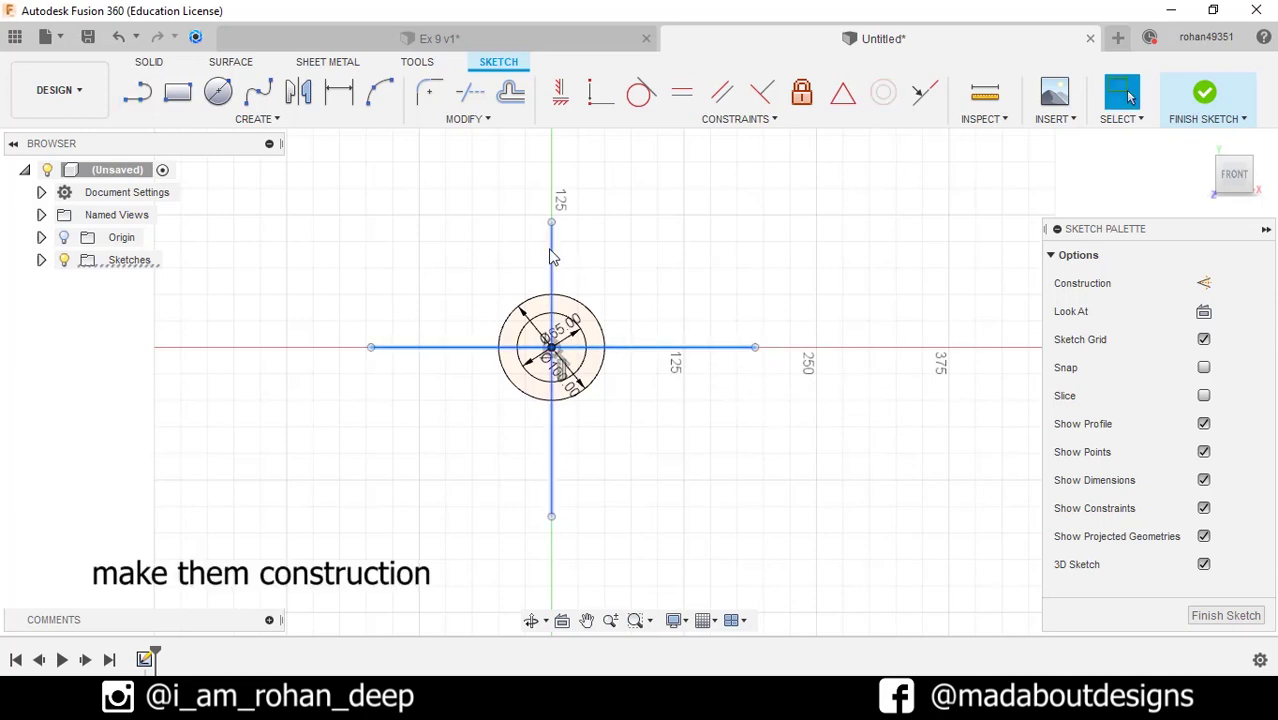
left_click(552, 255, "shift")
left_click(1204, 283)
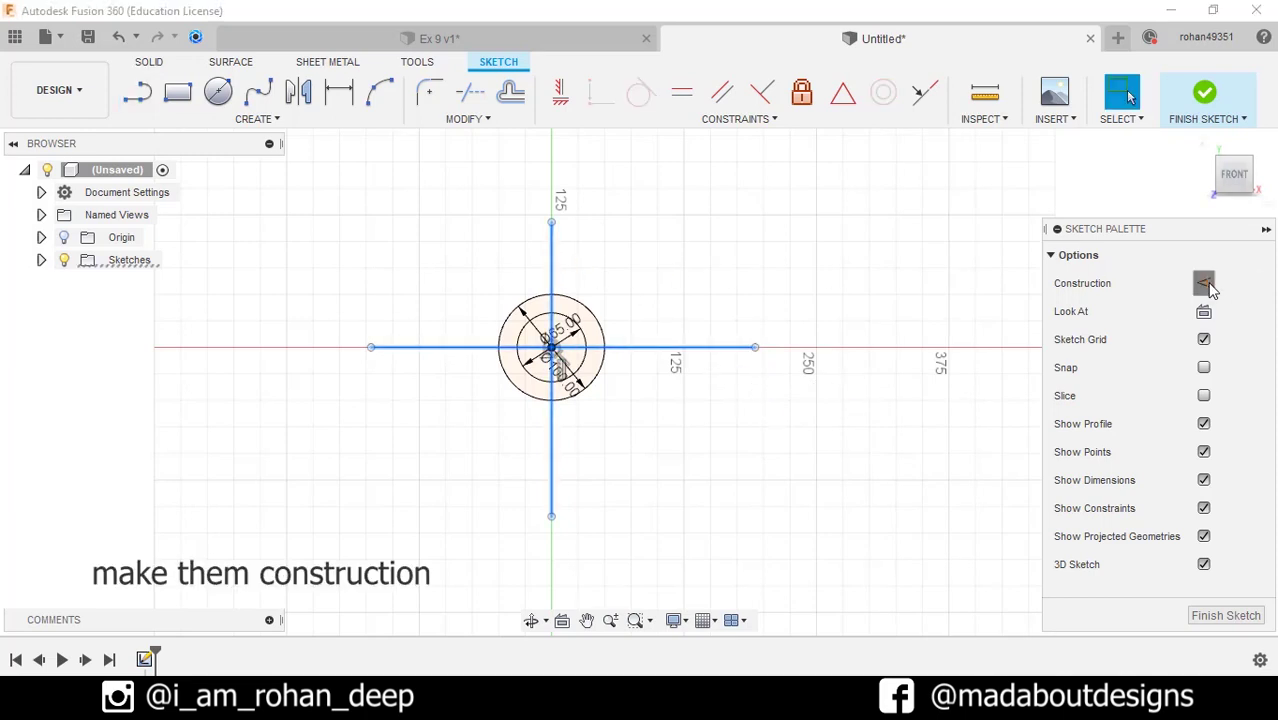
left_click(868, 385)
scroll(780, 368, "up", 3)
Step: Add concentric Ø25 and Ø50 circles on the horizontal construction line
key("c")
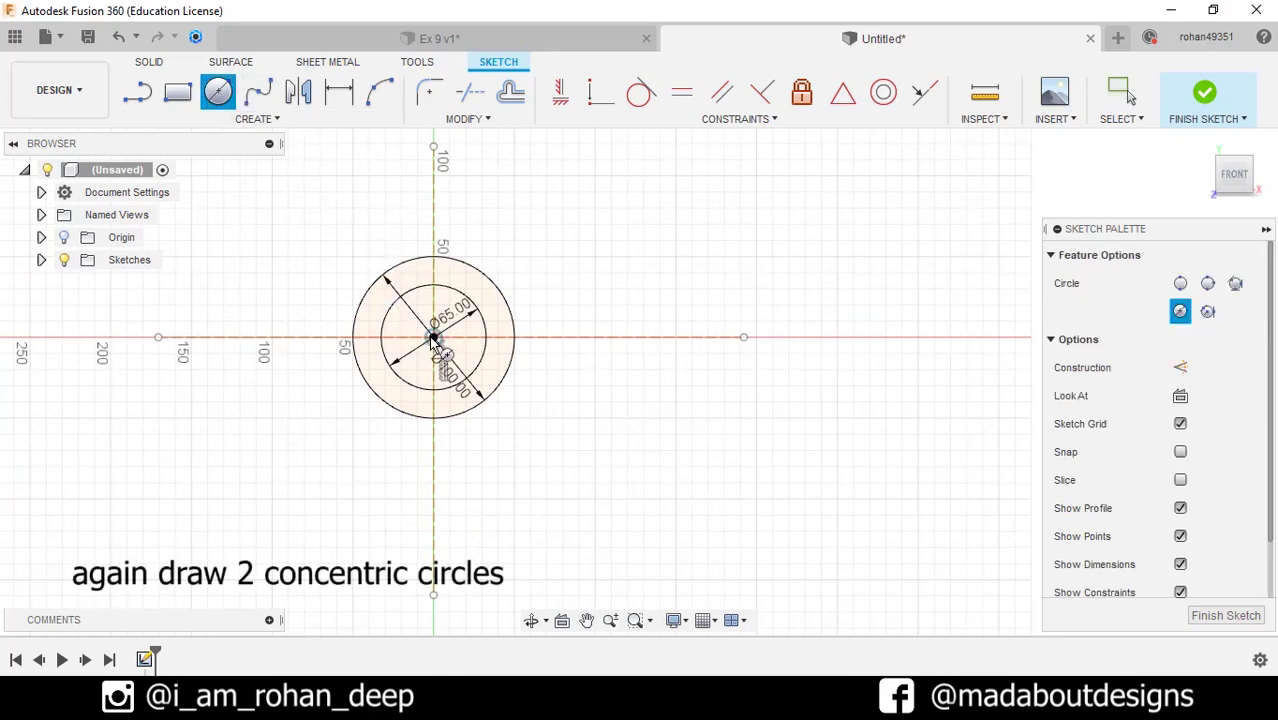
left_click(656, 345)
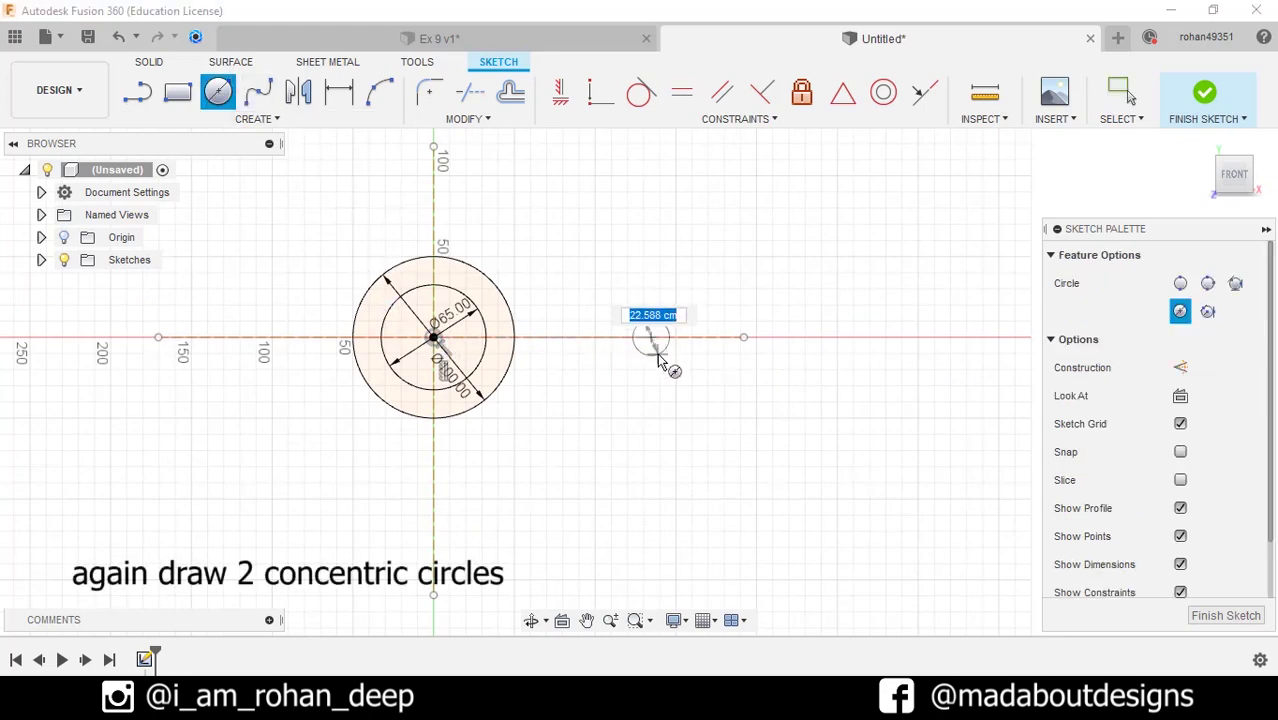
type("25")
key("Return")
scroll(651, 345, "up", 3)
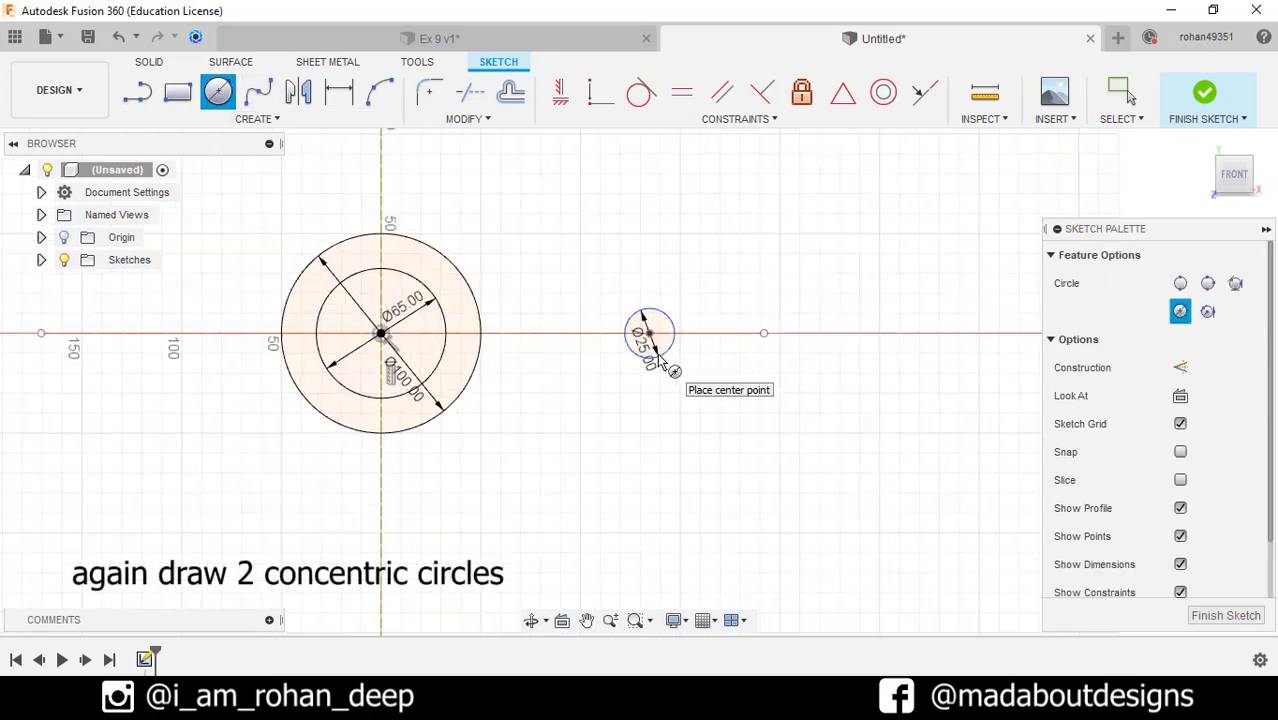
left_click(646, 330)
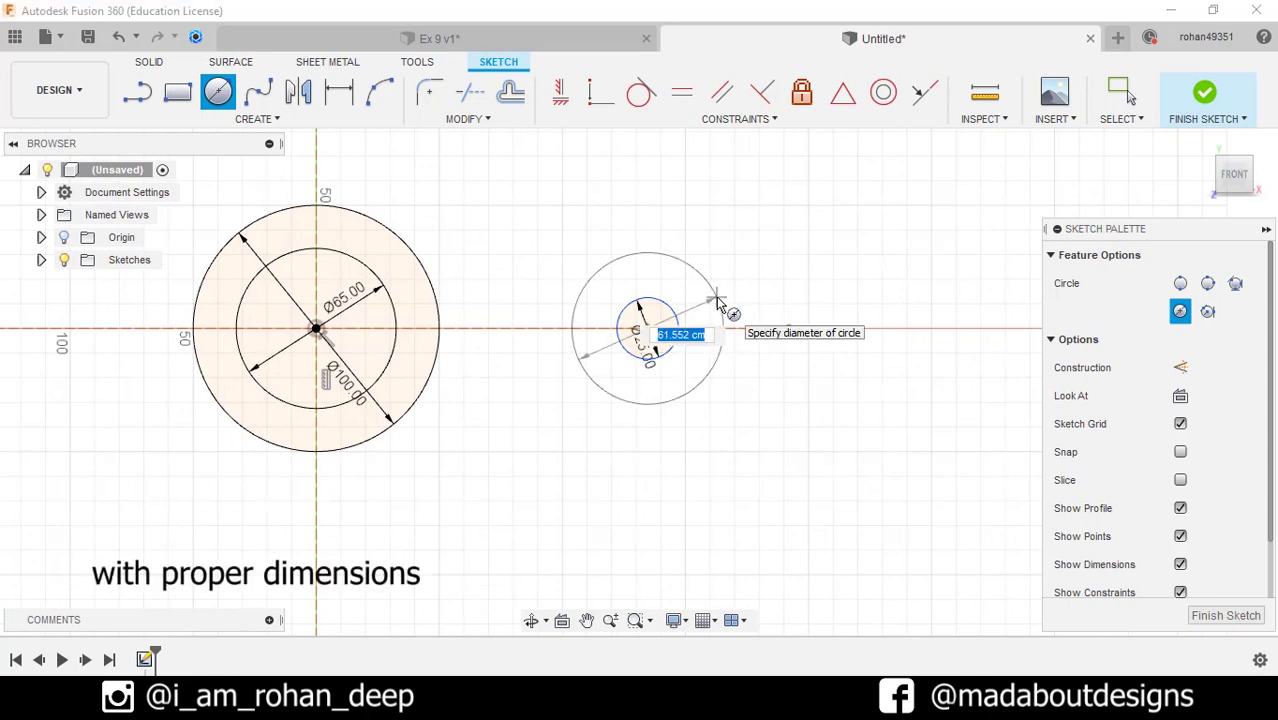
type("0")
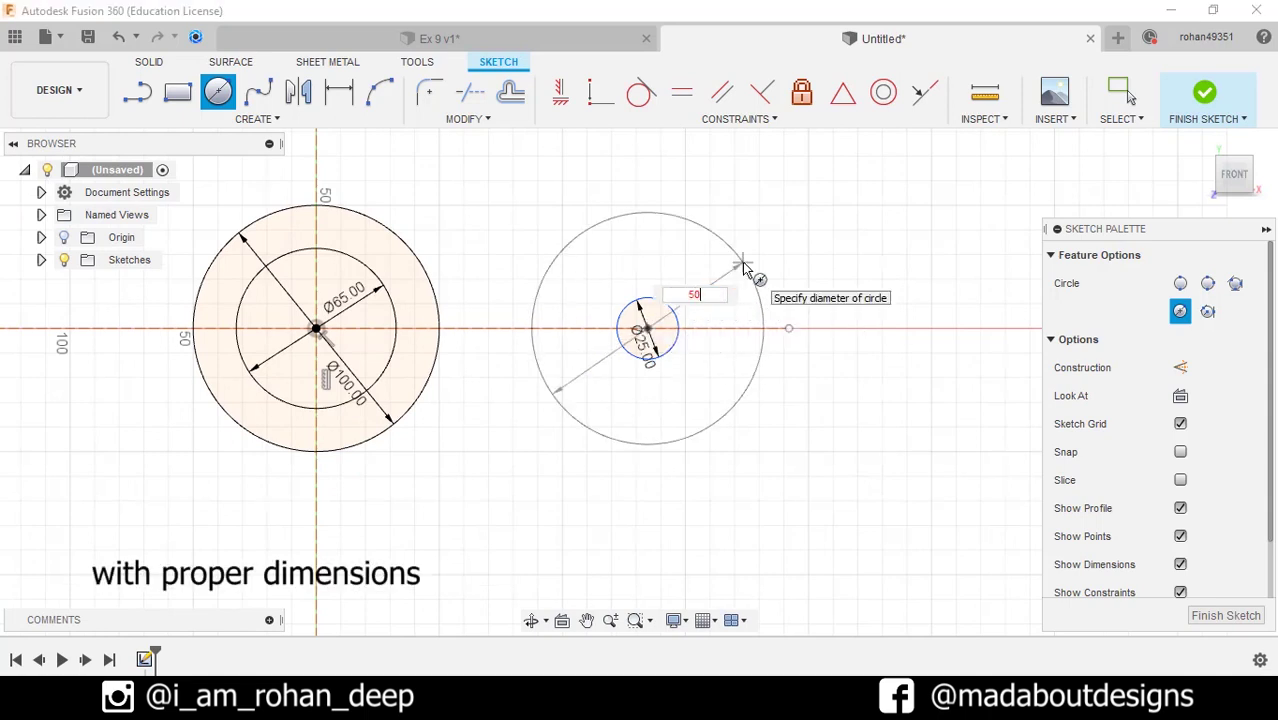
key("Return")
middle_click_drag(727, 328, 907, 260)
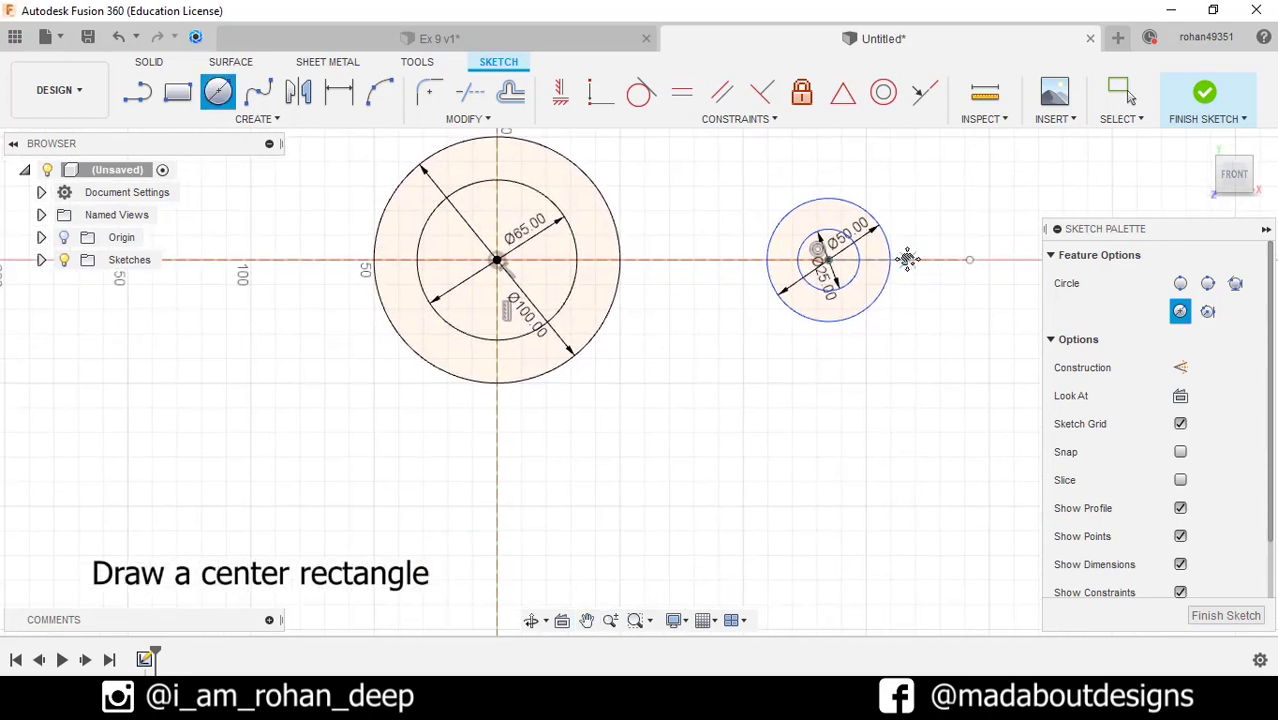
Step: Draw a 10-wide centre rectangle on the vertical axis below the origin
left_click(180, 94)
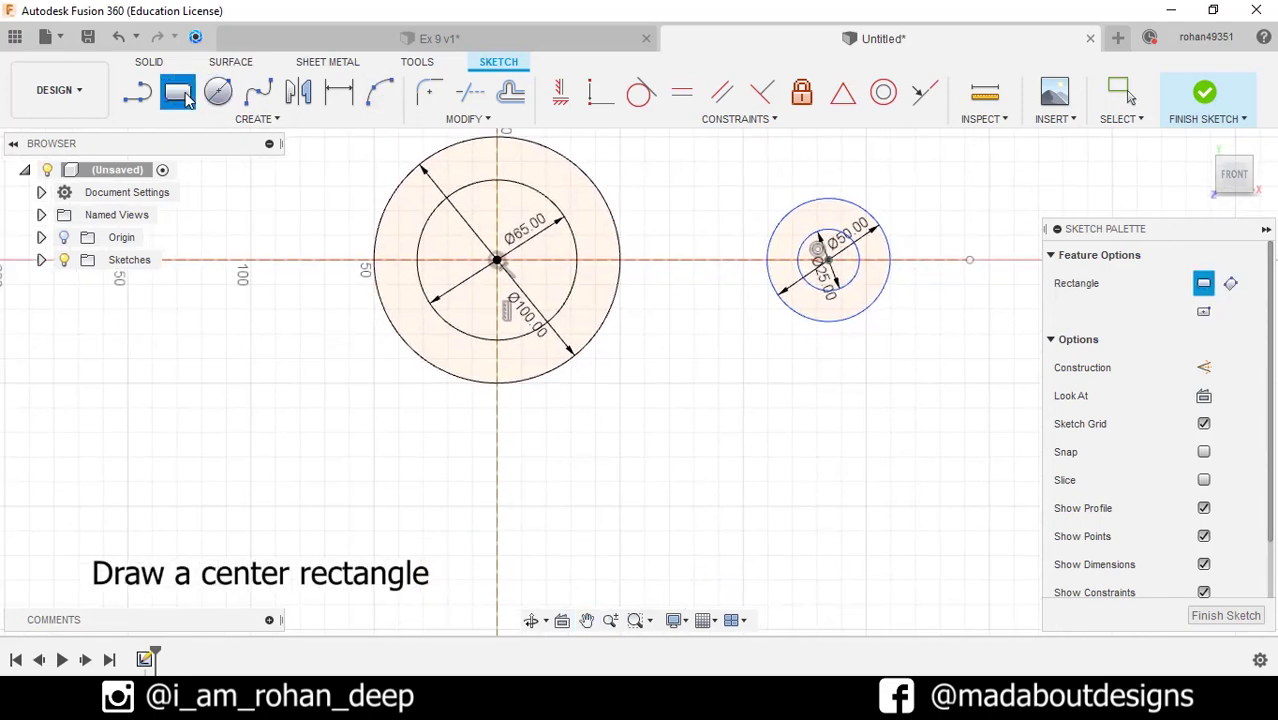
left_click(1203, 311)
middle_click_drag(718, 370, 771, 334)
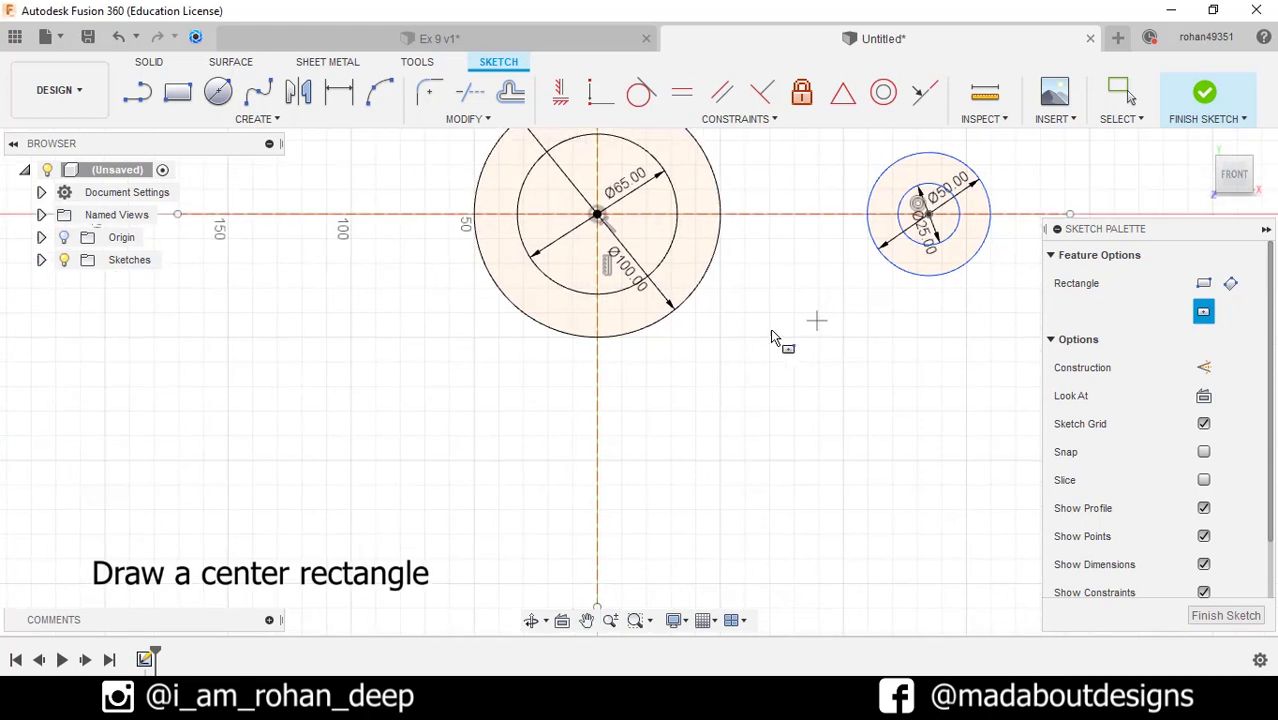
left_click(597, 358)
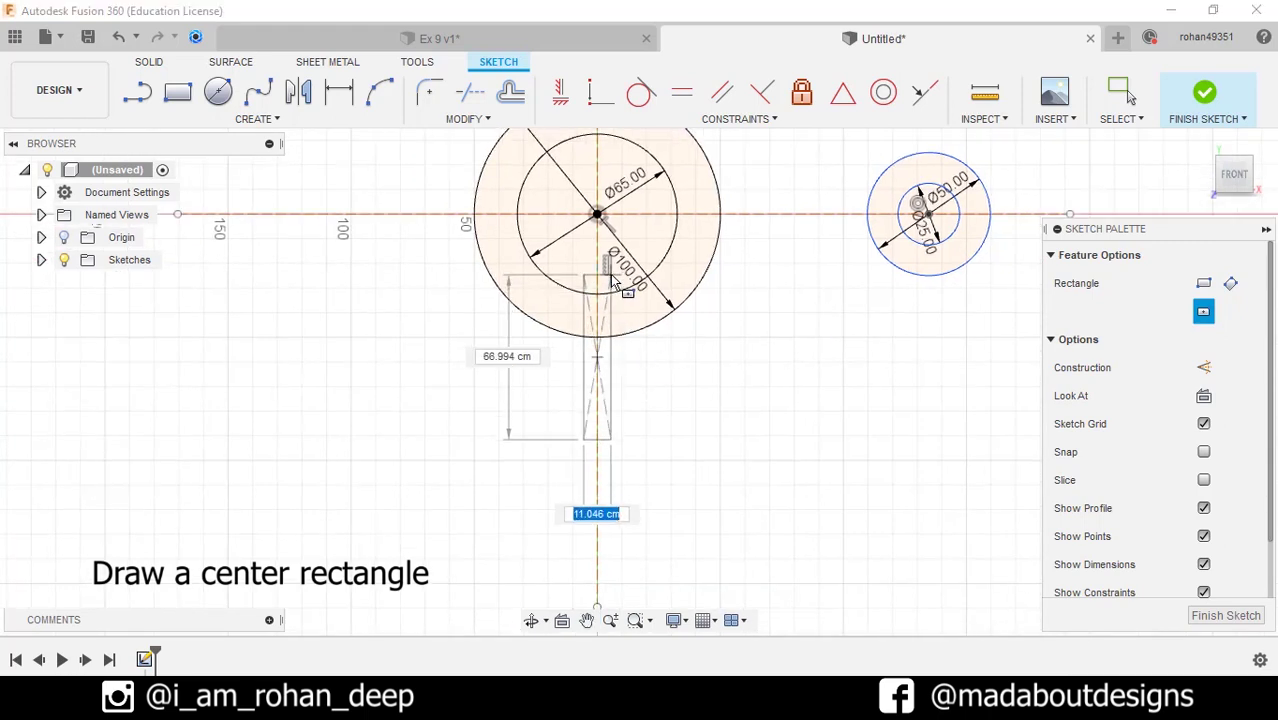
key("Tab")
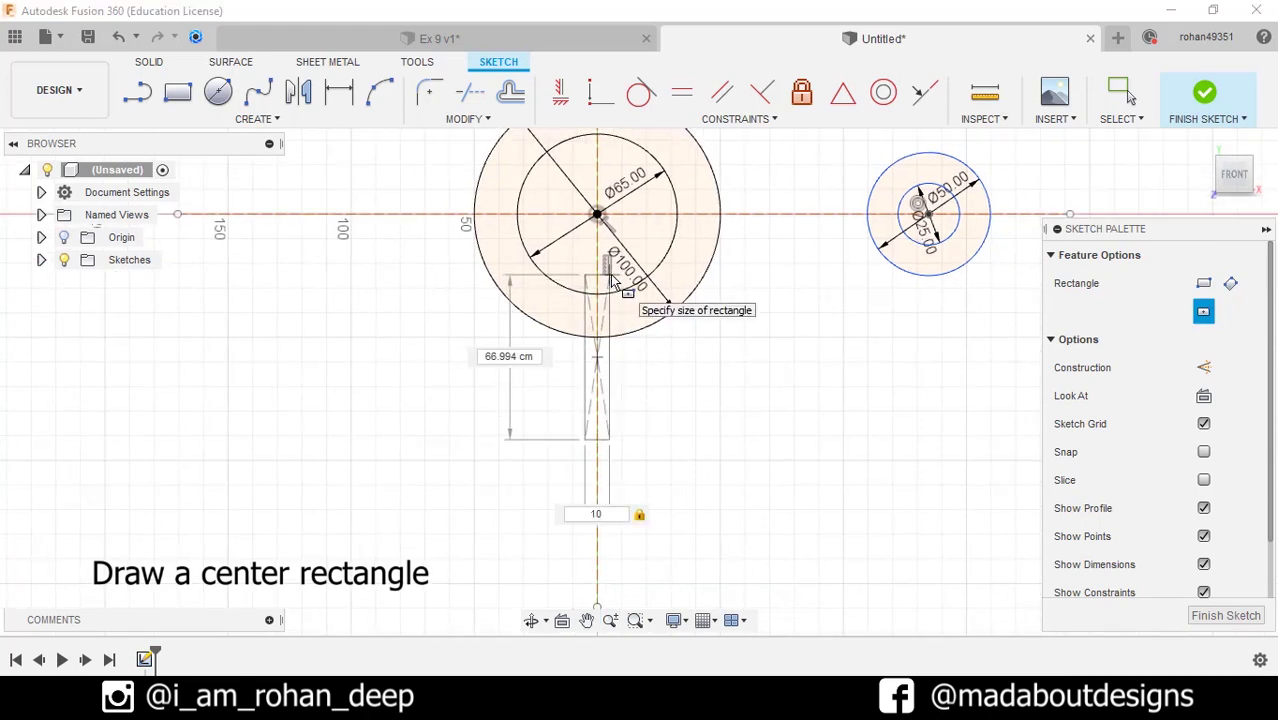
left_click(614, 281)
scroll(655, 341, "up", 3)
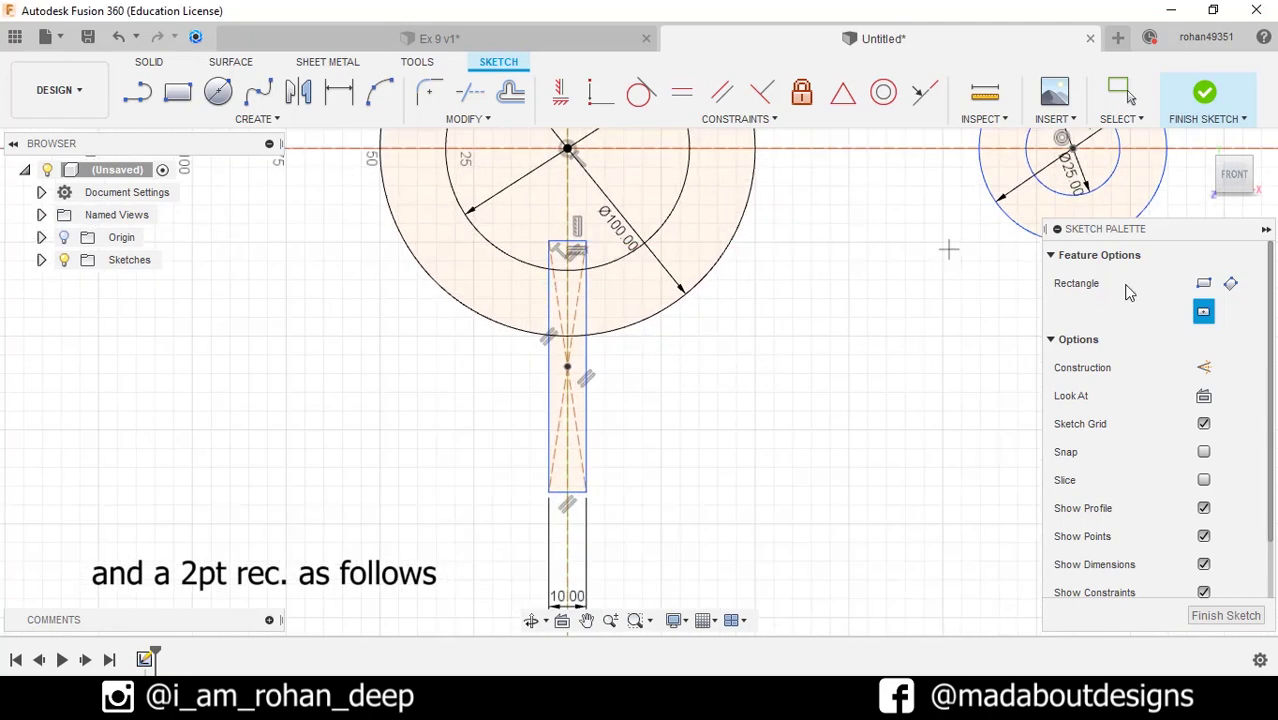
Step: Draw a 50 by 50 two-point rectangle around the narrow lug rectangle
left_click(1203, 310)
scroll(825, 378, "down", 2)
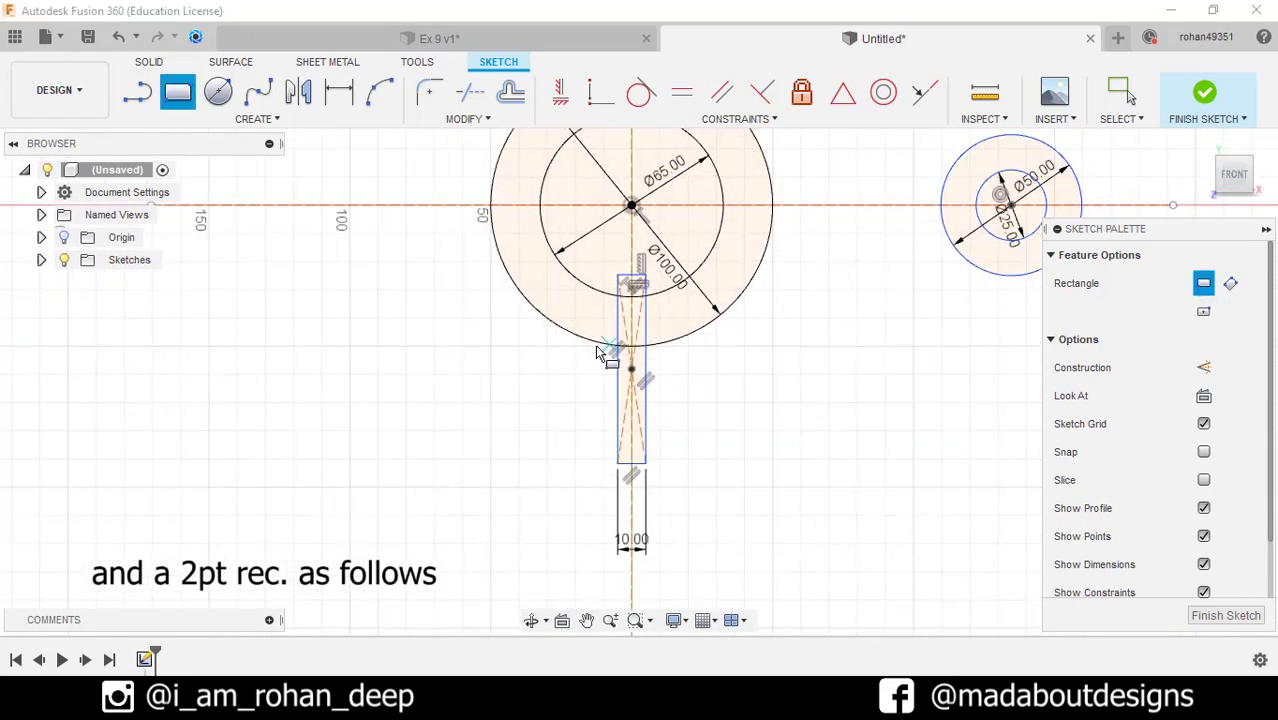
left_click(557, 328)
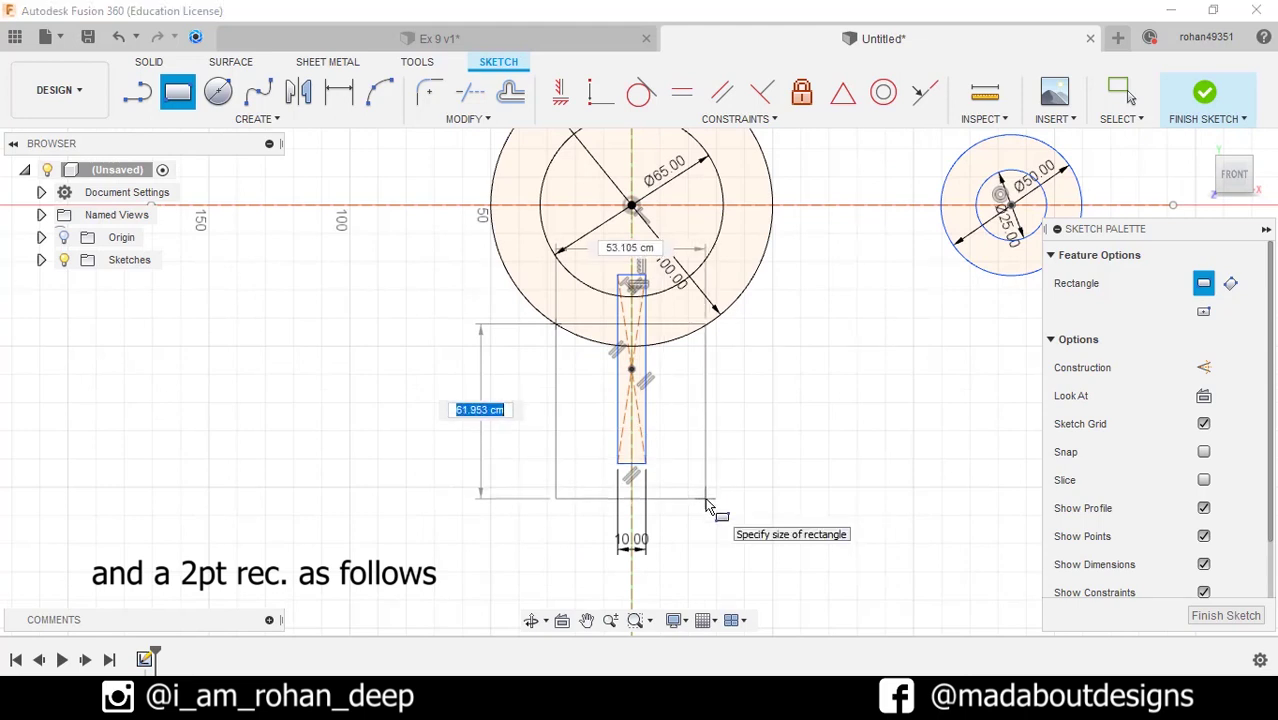
key("Tab")
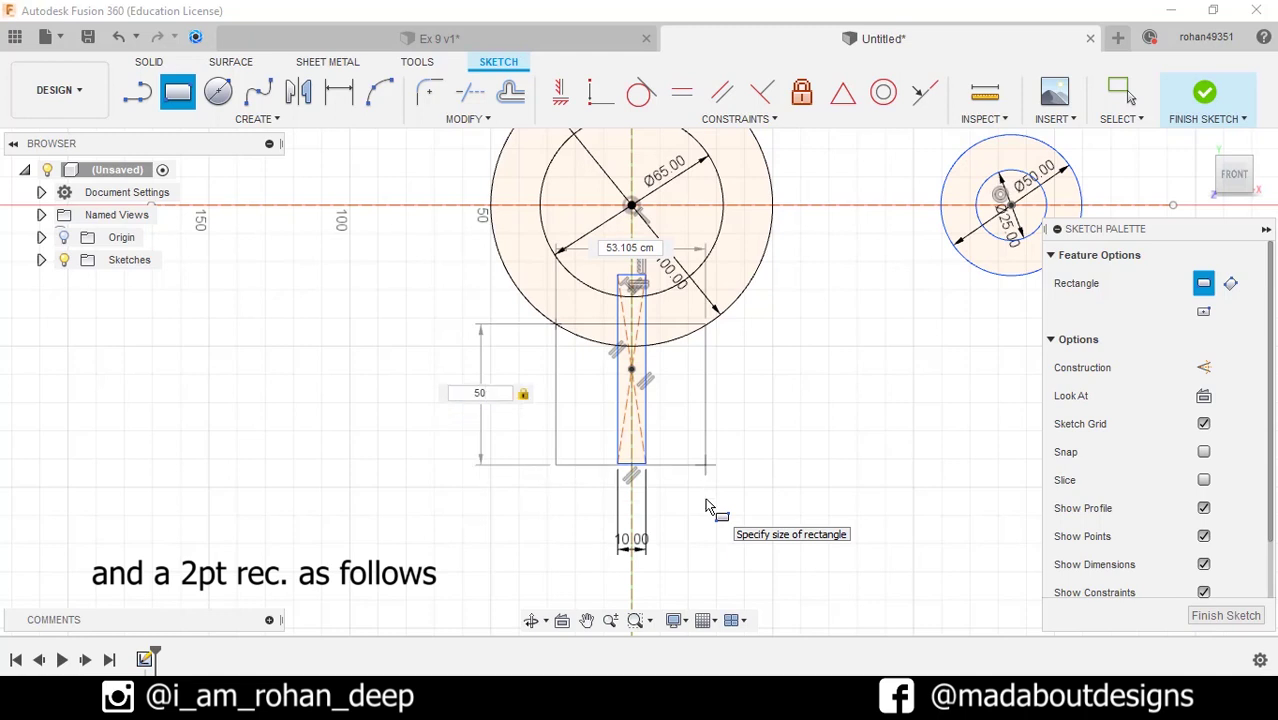
key("Tab")
type("5")
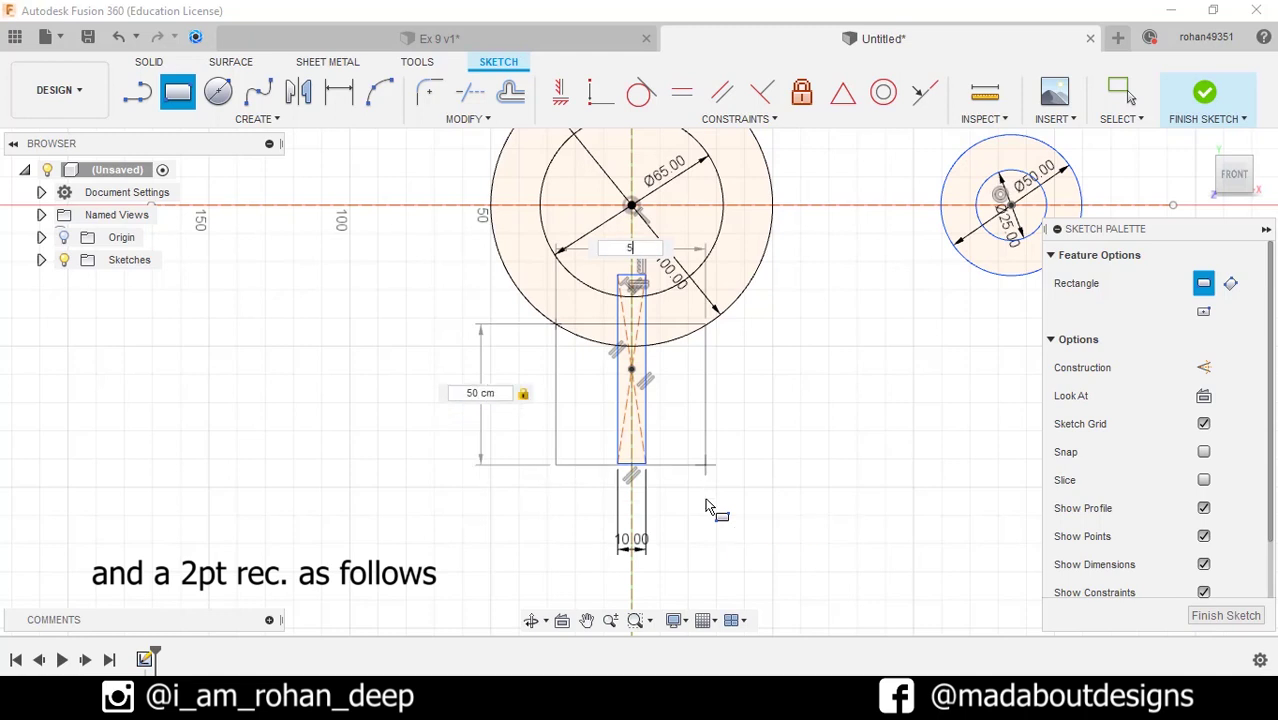
type("0")
key("Tab")
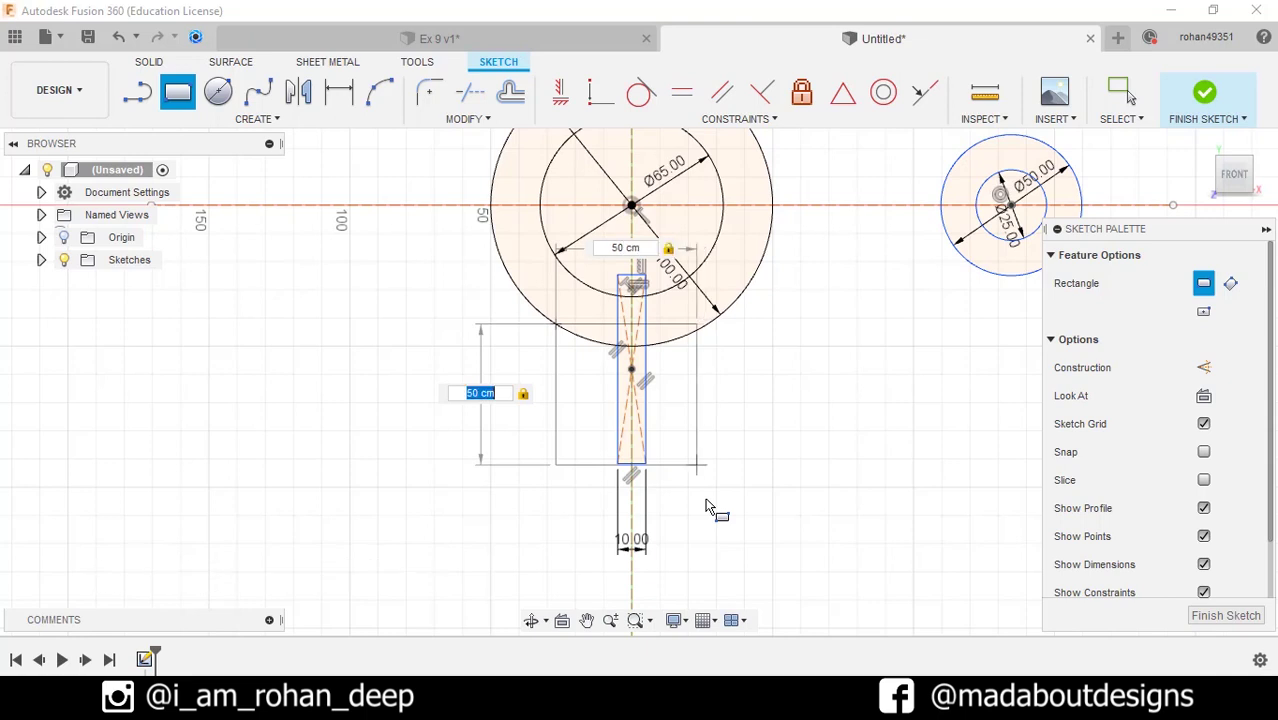
key("Return")
key("Escape")
scroll(575, 385, "up", 3)
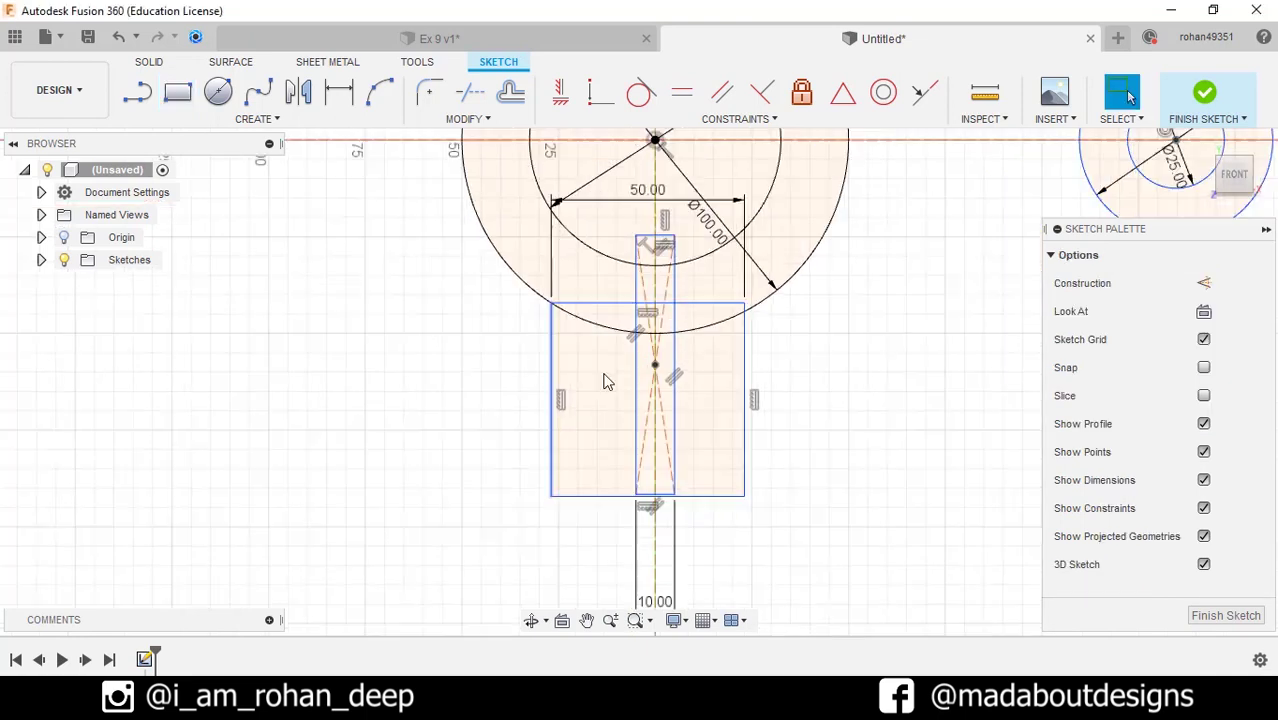
Step: Constrain the rectangle's top corner coincident with the Ø100 outer circle
left_click(764, 298)
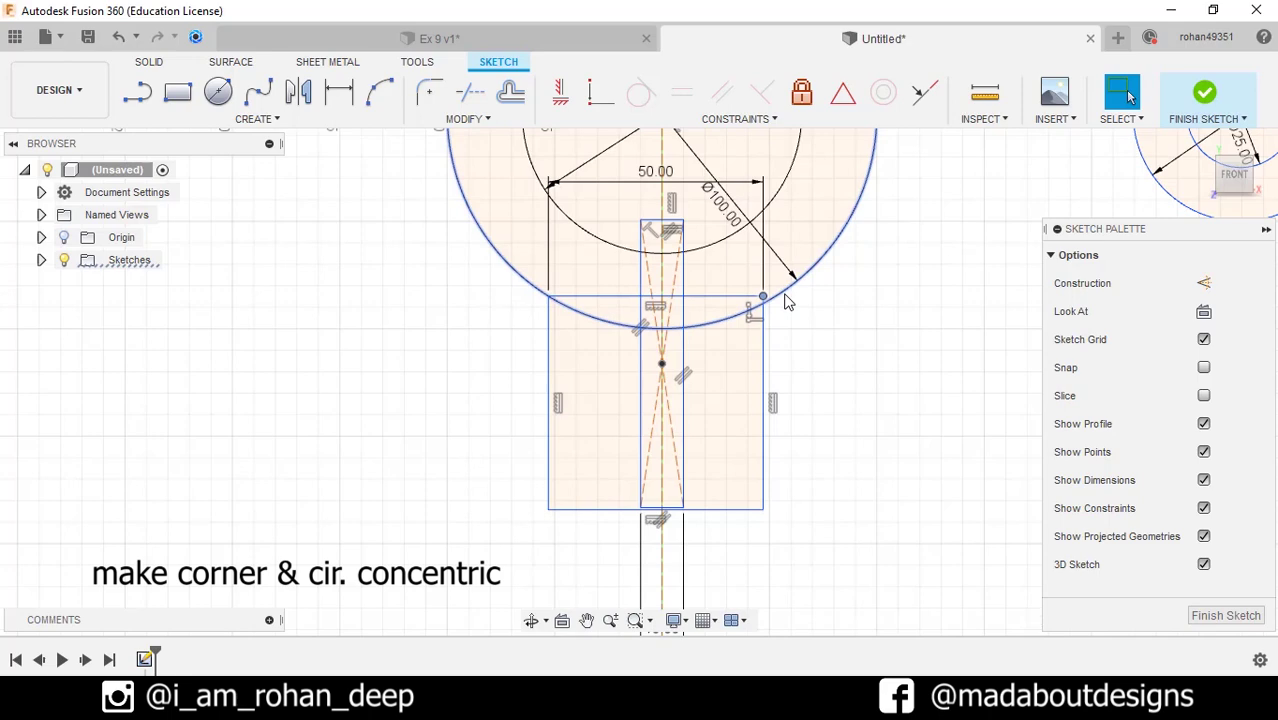
left_click(787, 302)
middle_click_drag(847, 337, 733, 400)
left_click(781, 366)
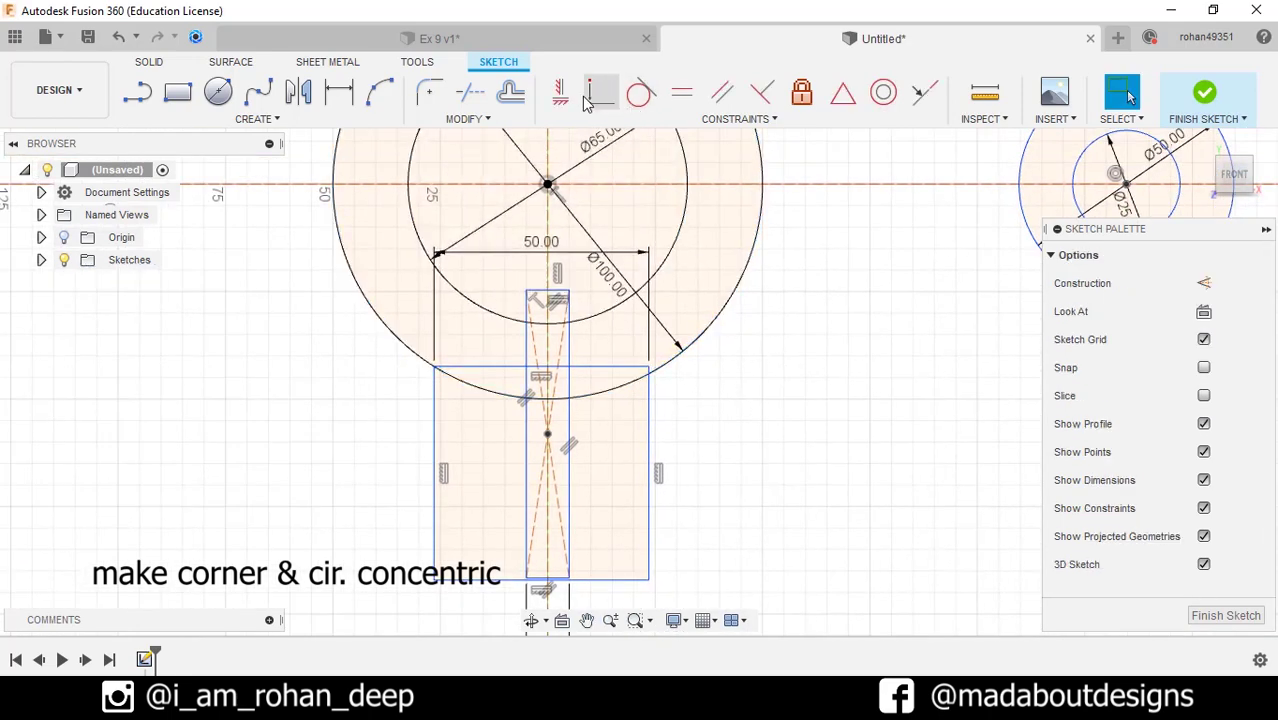
left_click(602, 98)
left_click(649, 372)
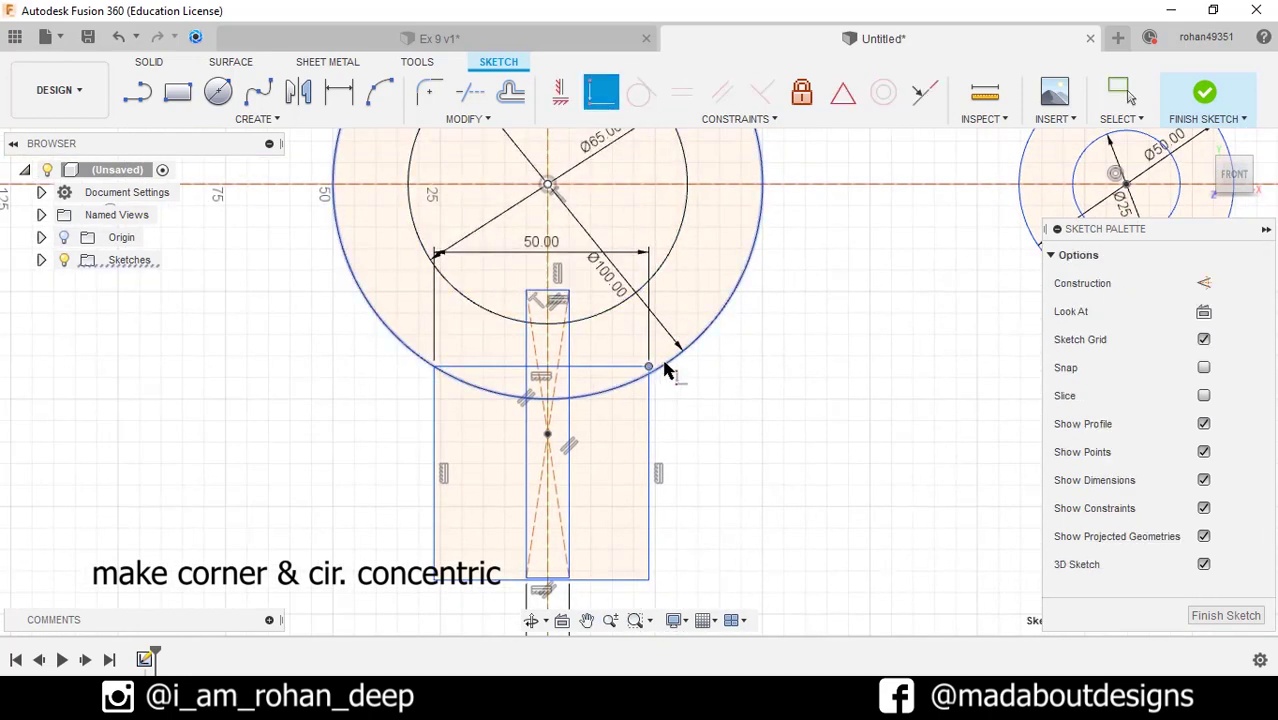
left_click(672, 364)
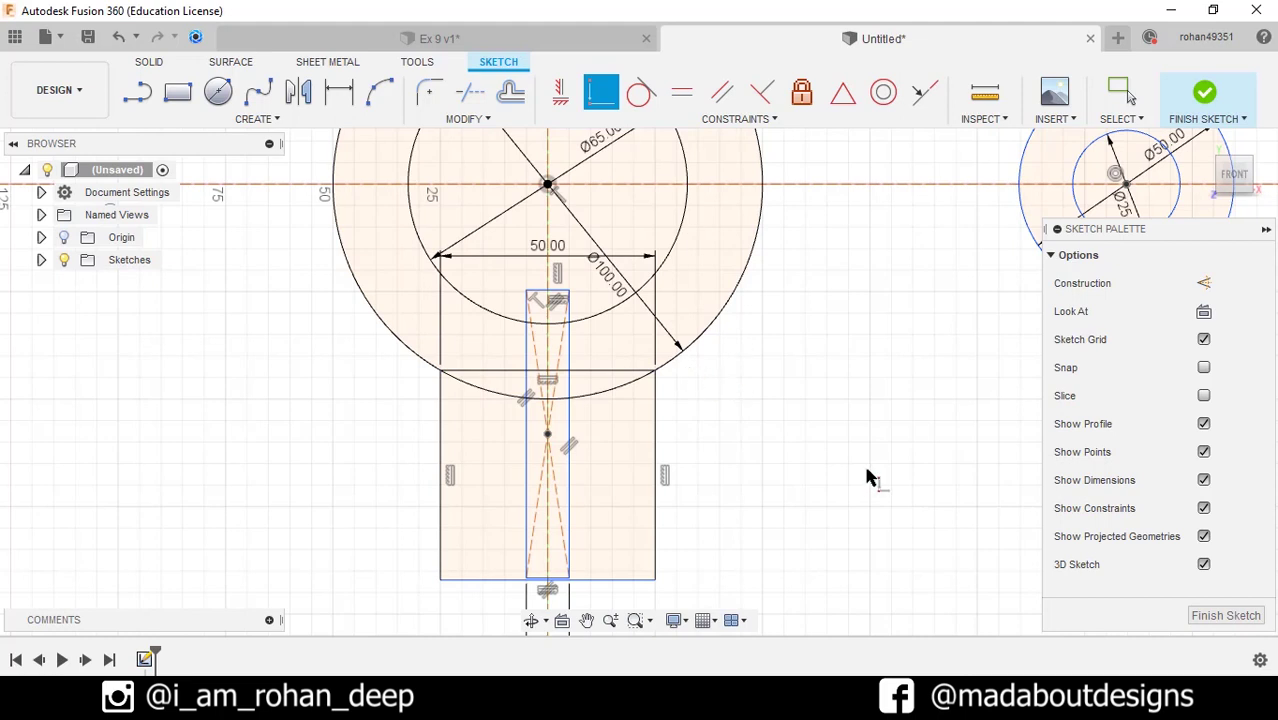
scroll(770, 434, "down", 3)
key("Escape")
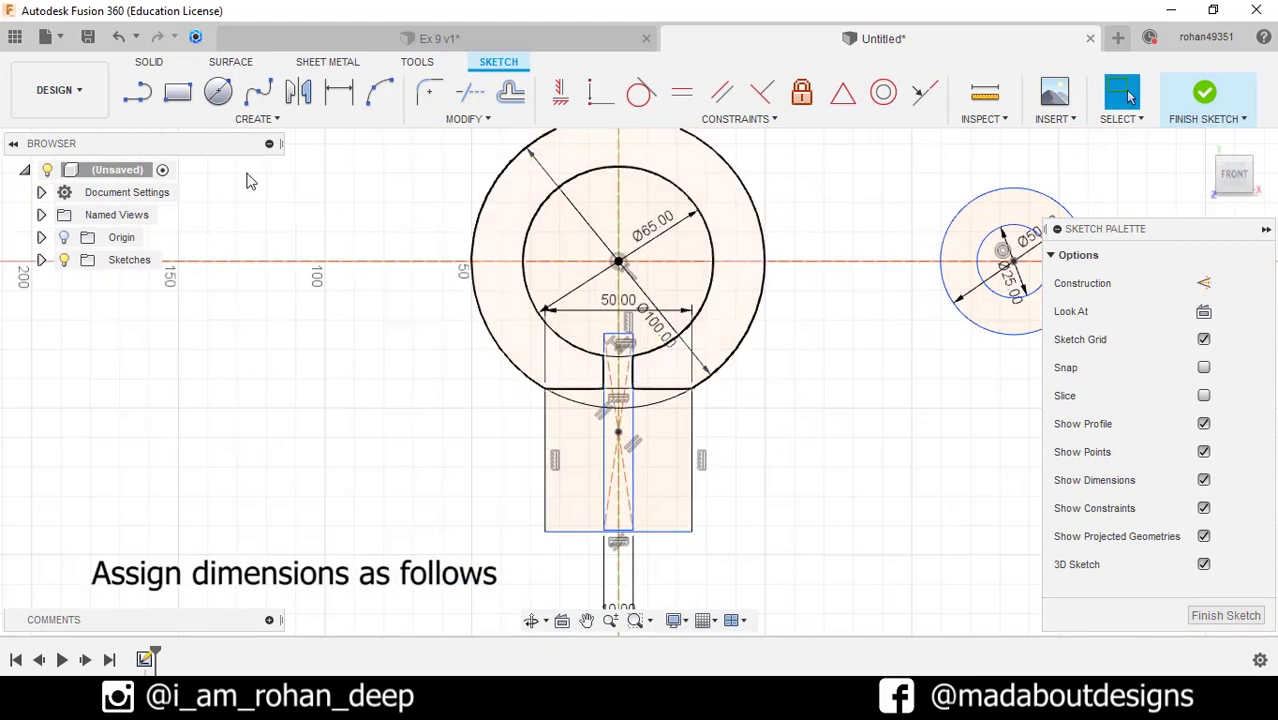
Step: Dimension the lug's bottom edge 75 below the ring centre
left_click(240, 120)
left_click(216, 488)
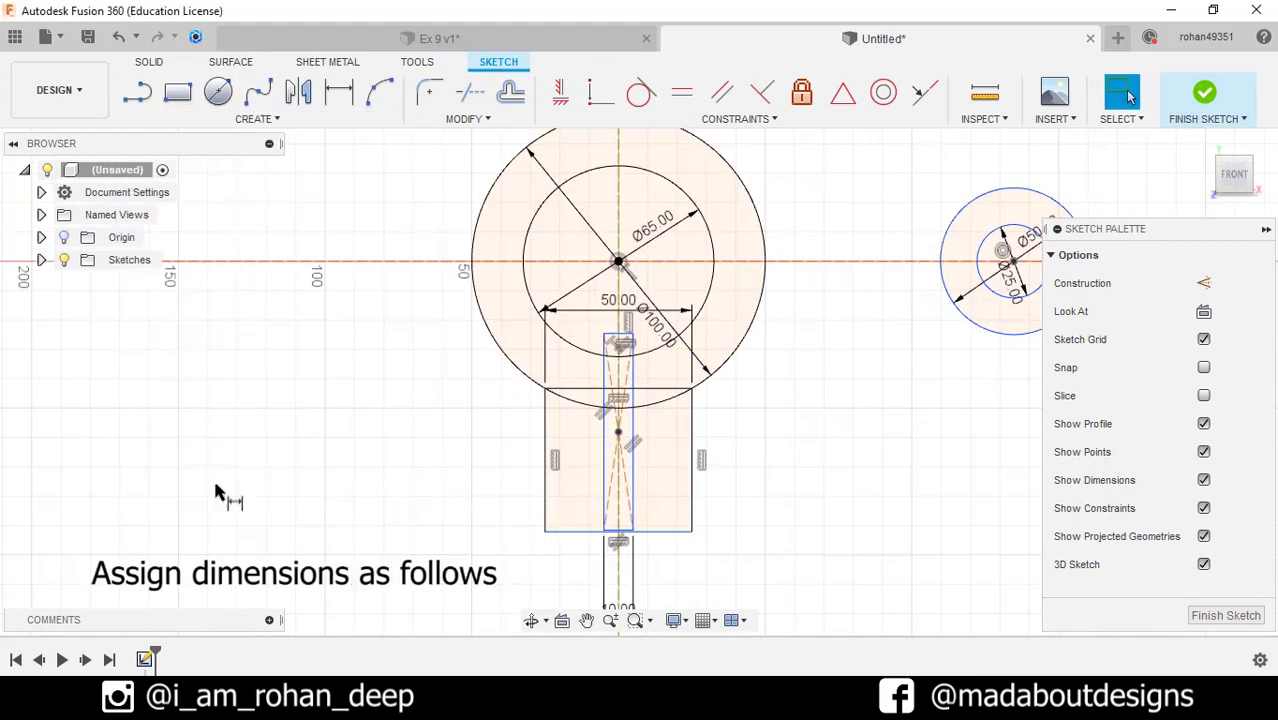
left_click(565, 538)
left_click(443, 513)
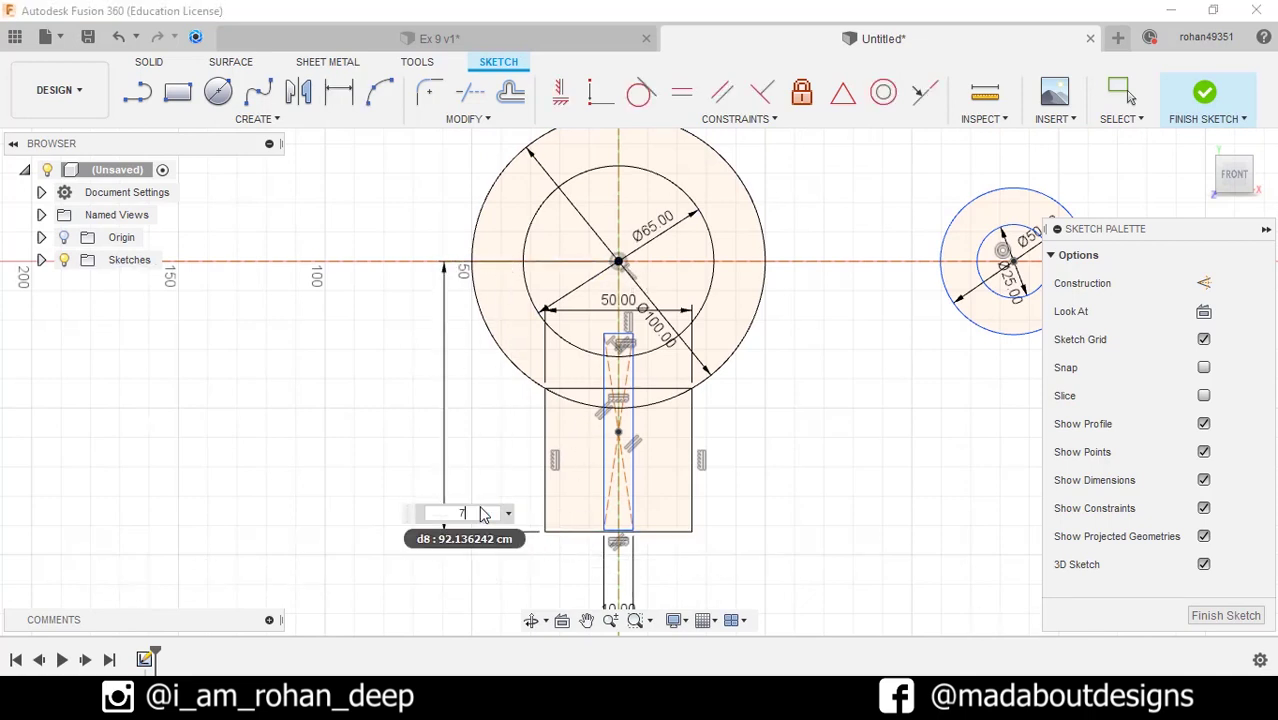
type("75")
key("Return")
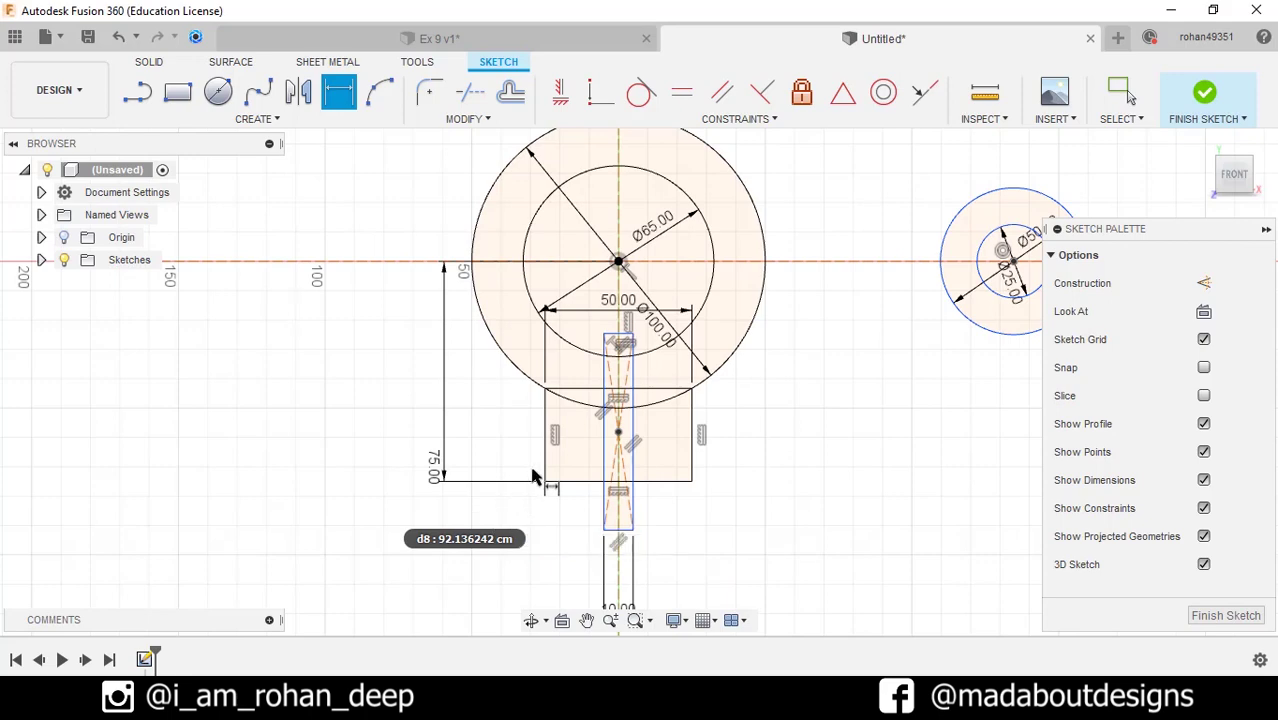
mouse_move(511, 466)
middle_mouse_down()
mouse_move(330, 441)
mouse_move(250, 455)
mouse_move(235, 477)
middle_mouse_up()
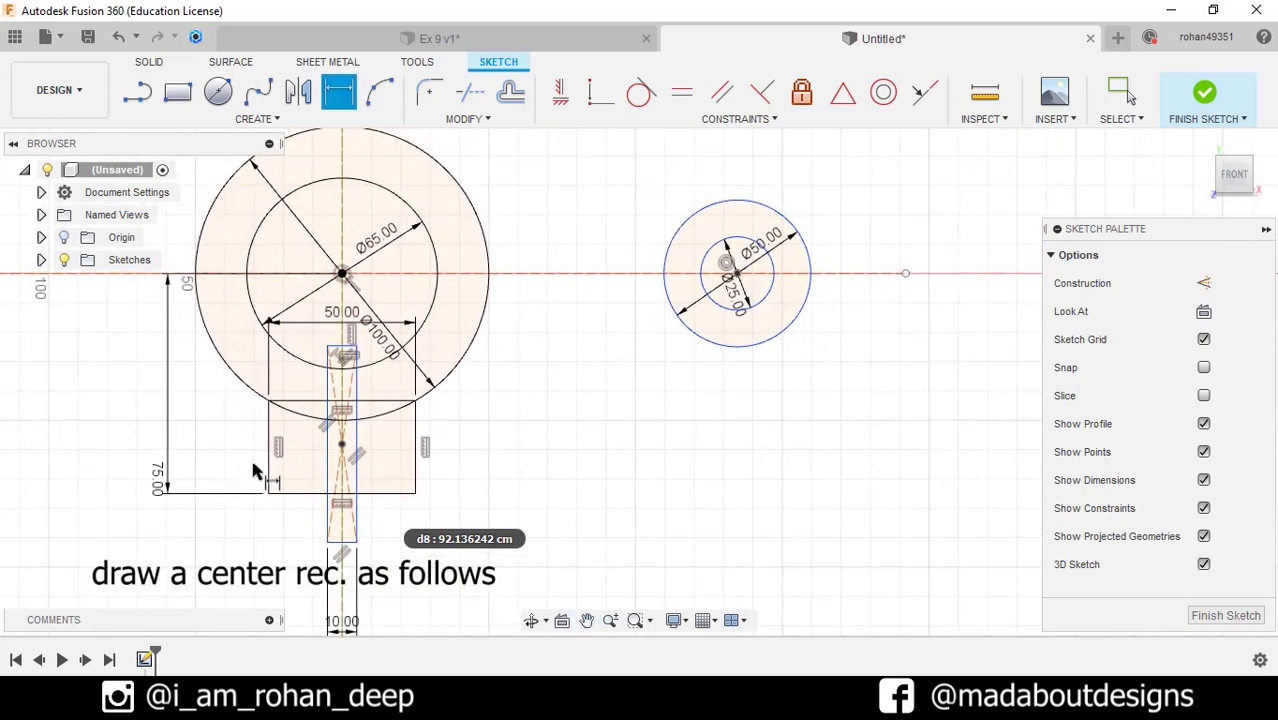
Step: Draw a 10-high centre rectangle arm along the horizontal axis to the small circle
left_click(188, 104)
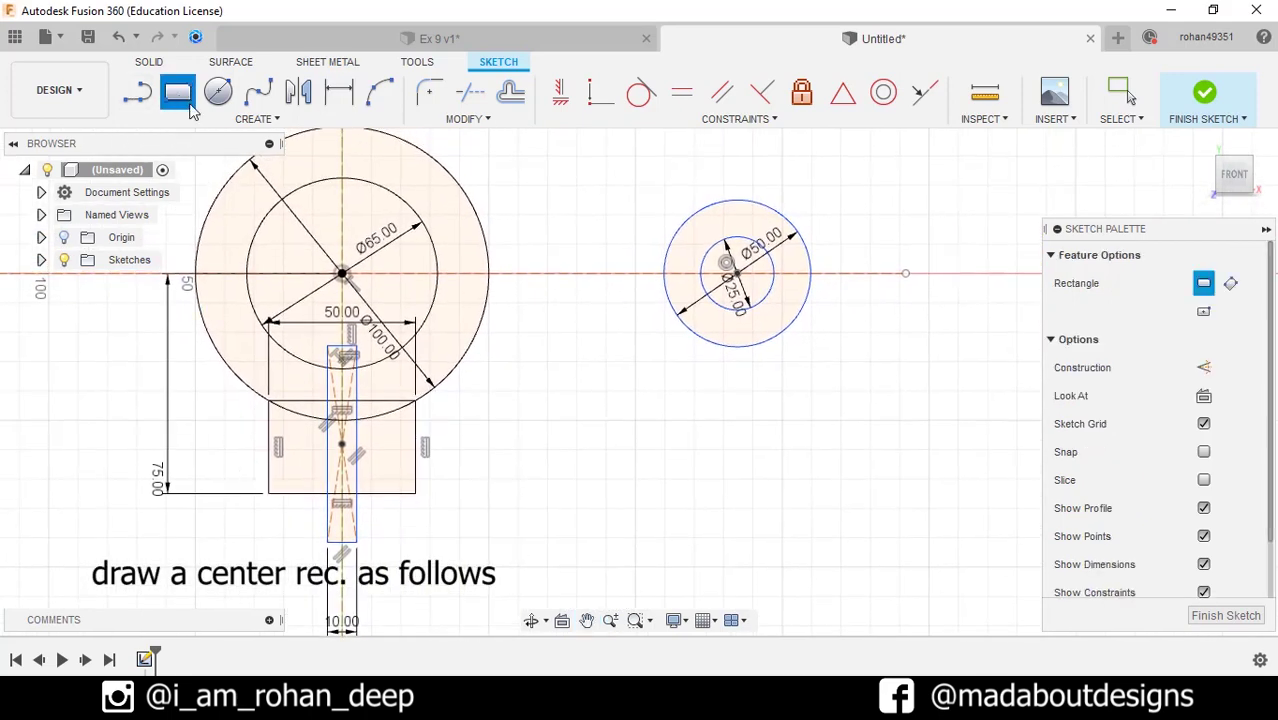
left_click(1203, 312)
left_click(577, 274)
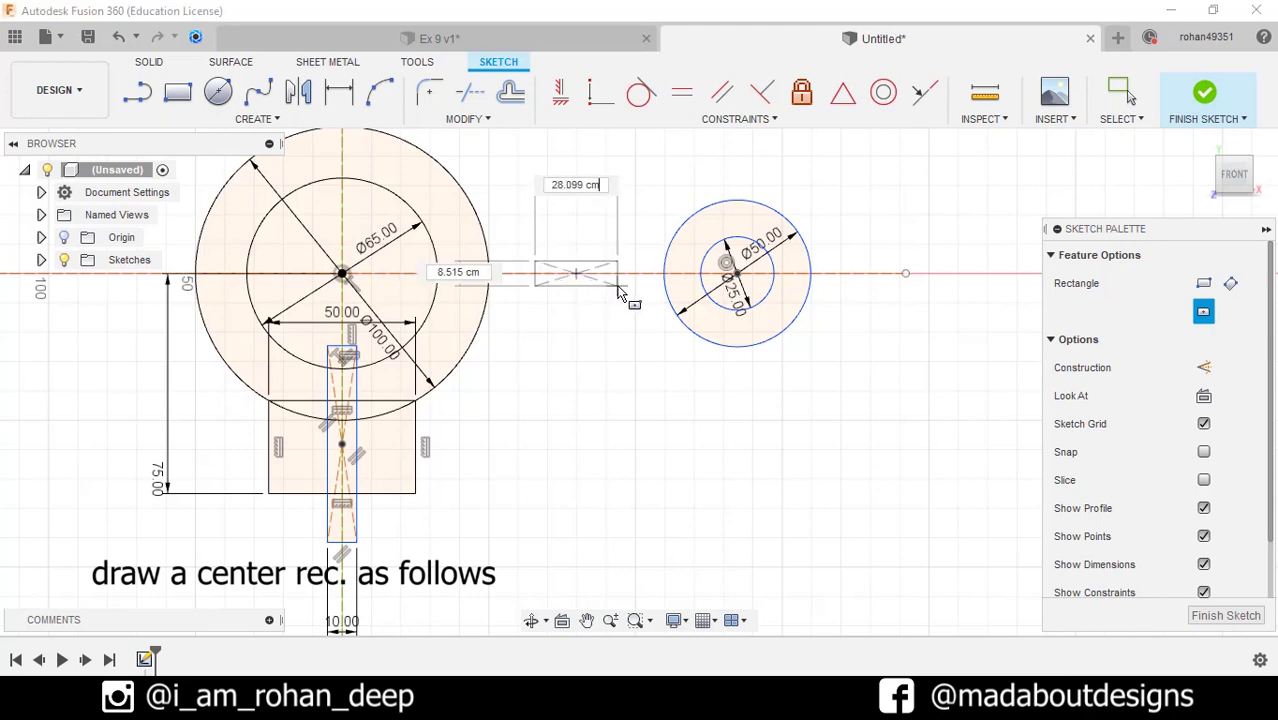
key("Tab")
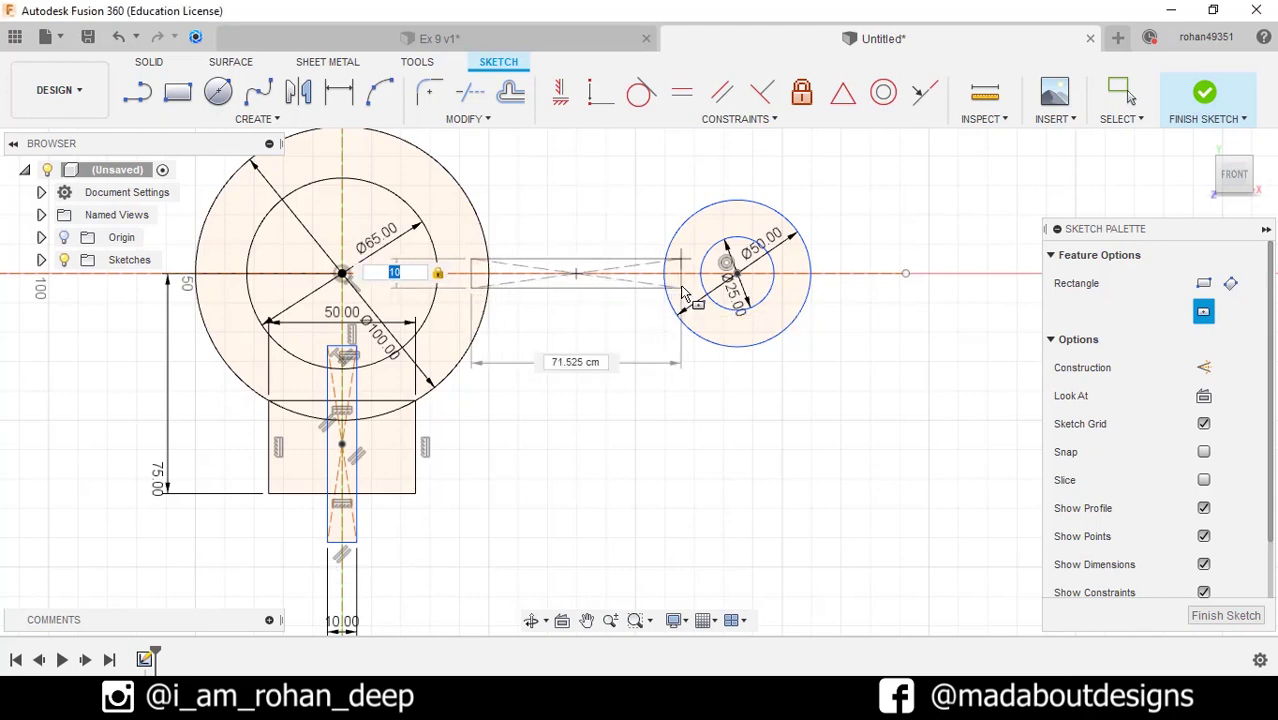
left_click(682, 291)
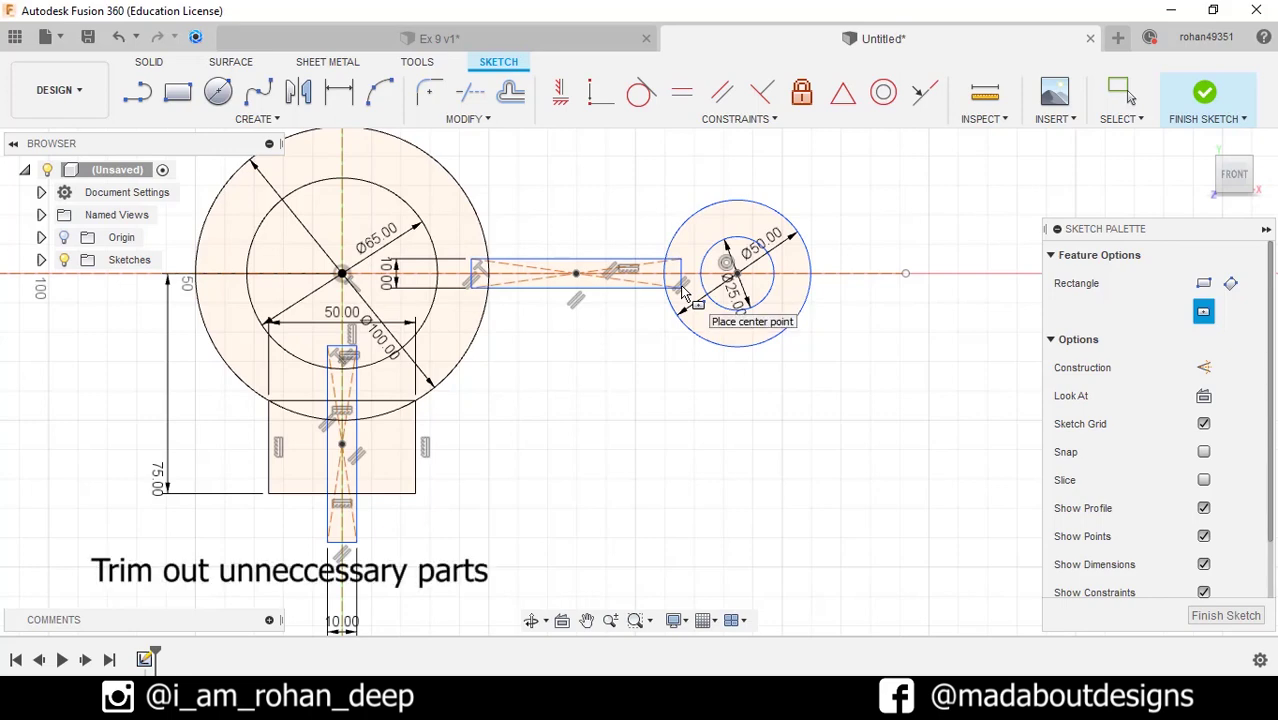
Step: Trim the arm's end lines inside the ring and the small circle
left_click(468, 119)
left_click(472, 165)
scroll(450, 300, "up", 5)
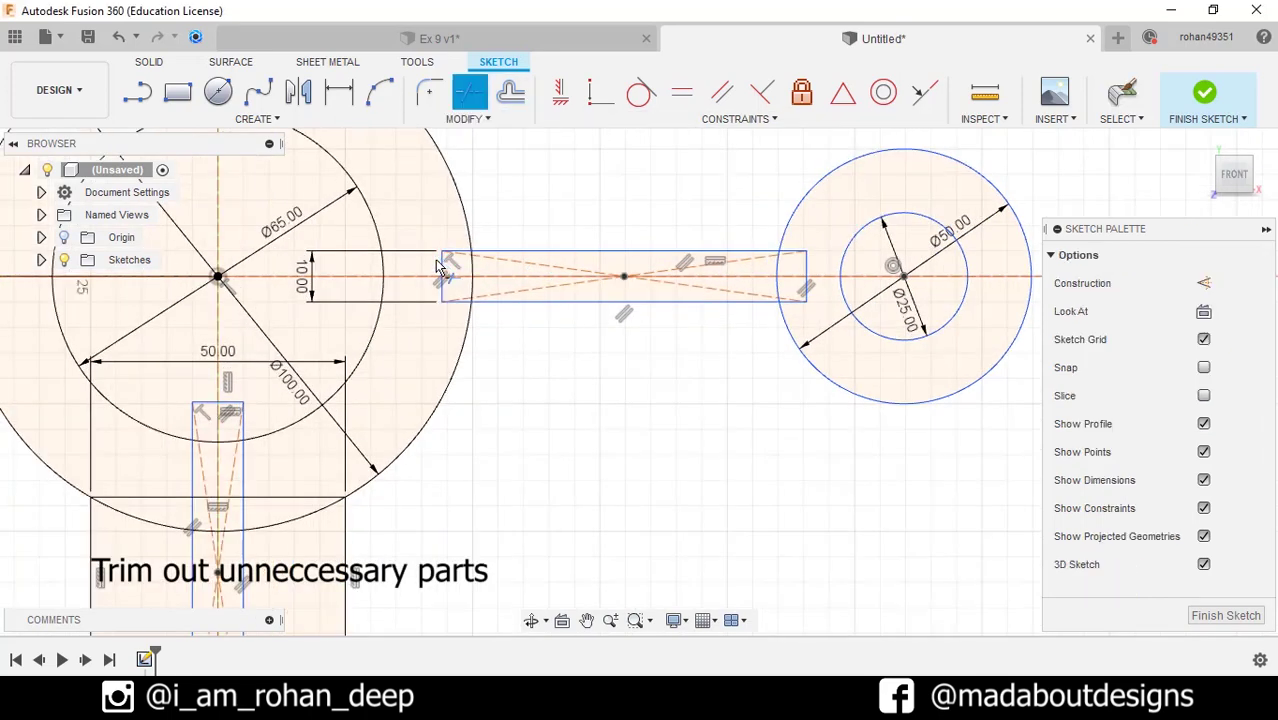
left_click(476, 232)
left_click(440, 310)
scroll(600, 300, "down", 5)
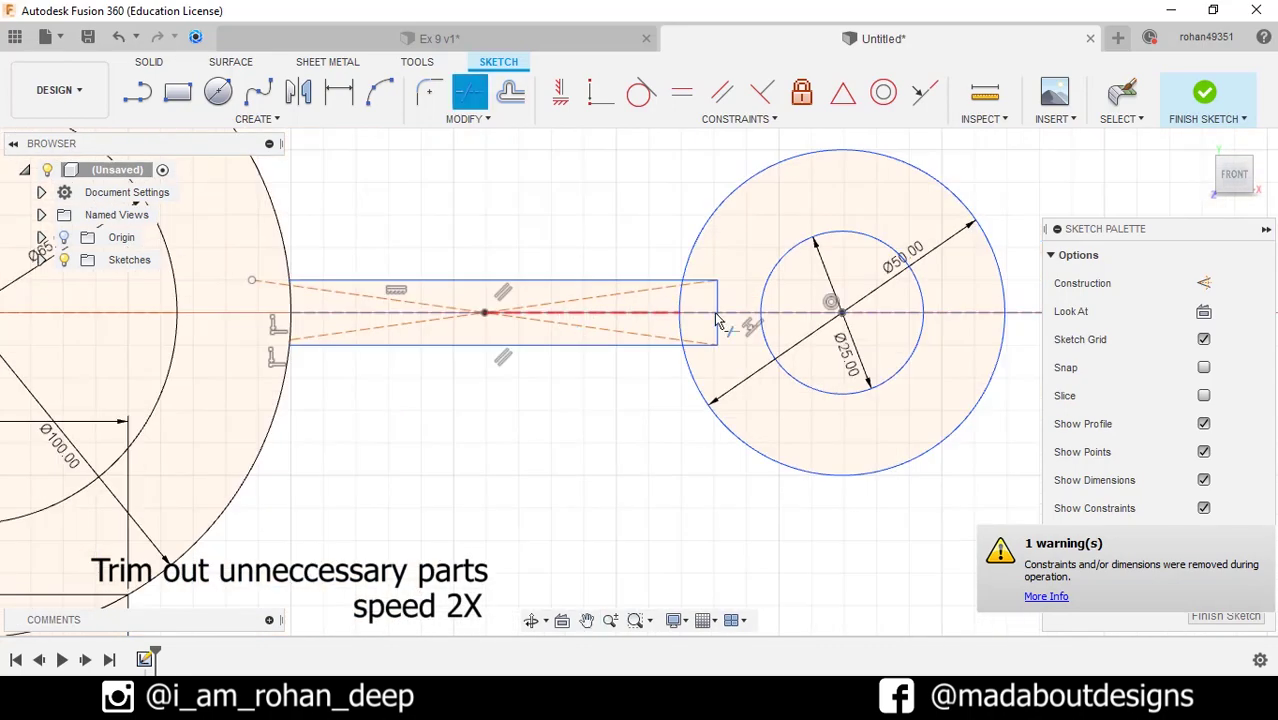
scroll(713, 371, "up", 5)
left_click(657, 258)
scroll(685, 371, "down", 5)
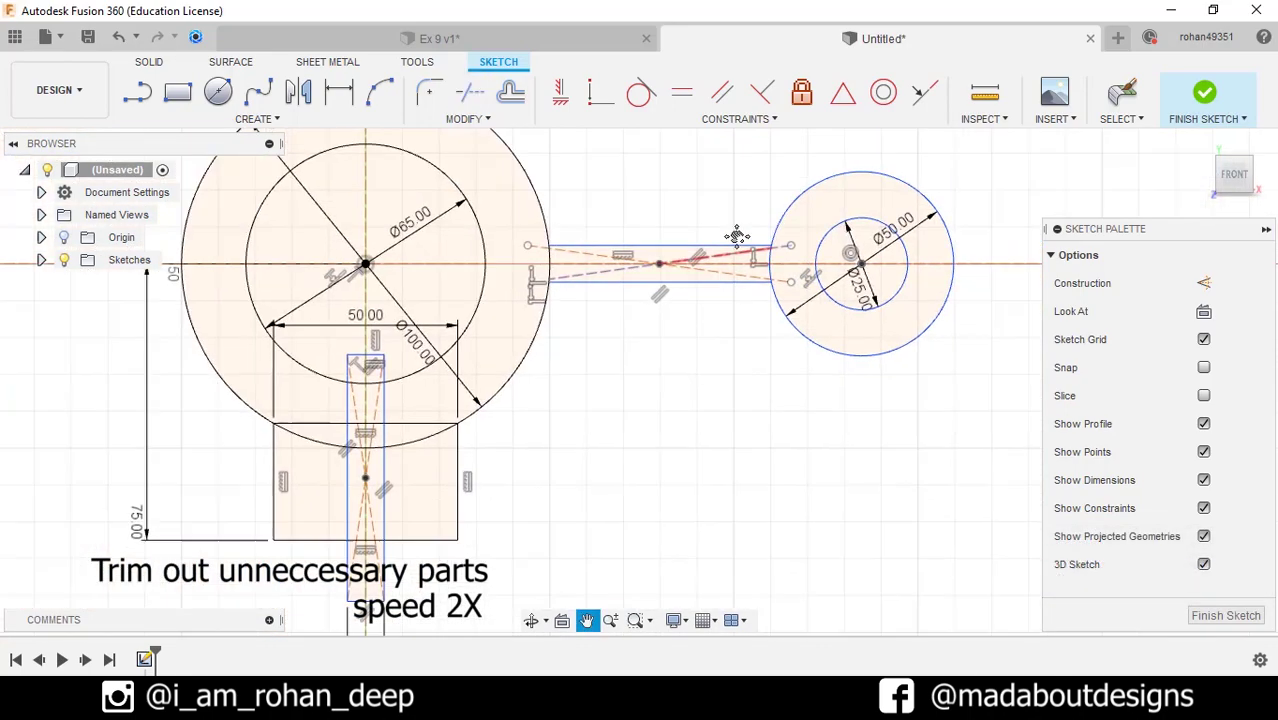
scroll(420, 520, "up", 5)
Step: Trim the slot lines, construction lines and inner segments inside the lug slot
left_click(420, 518)
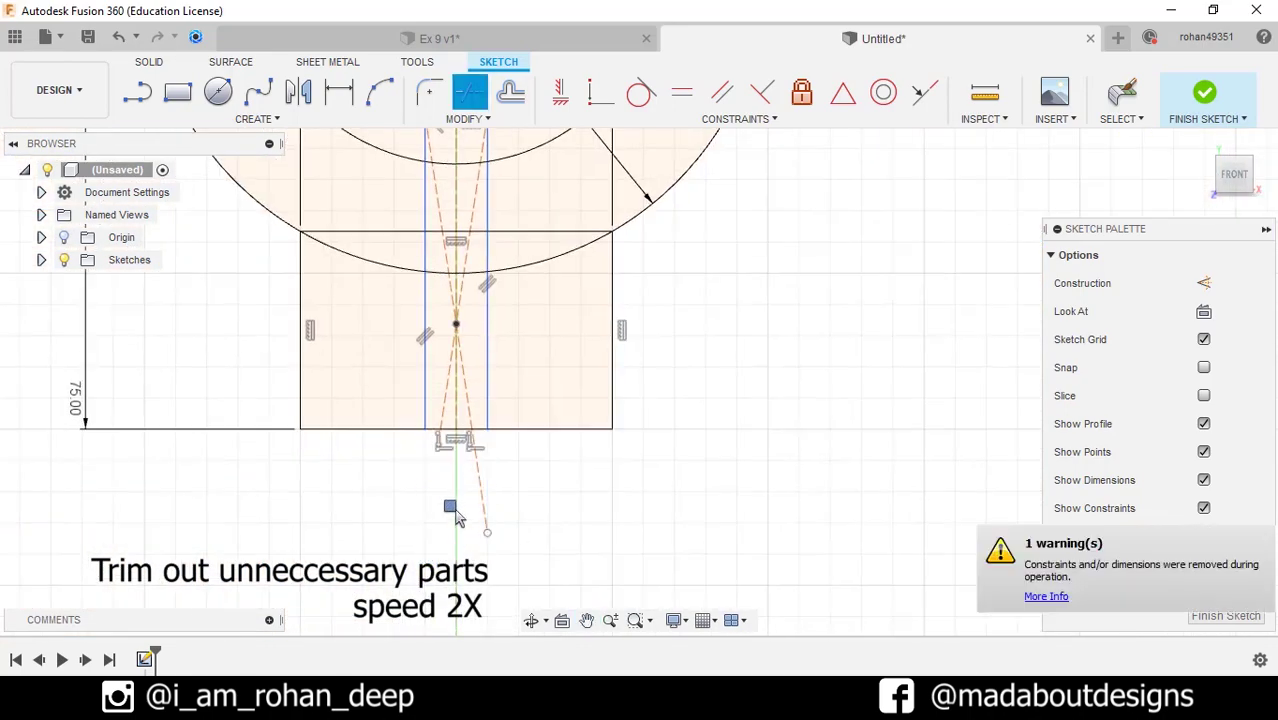
left_click(456, 434)
left_click(458, 232)
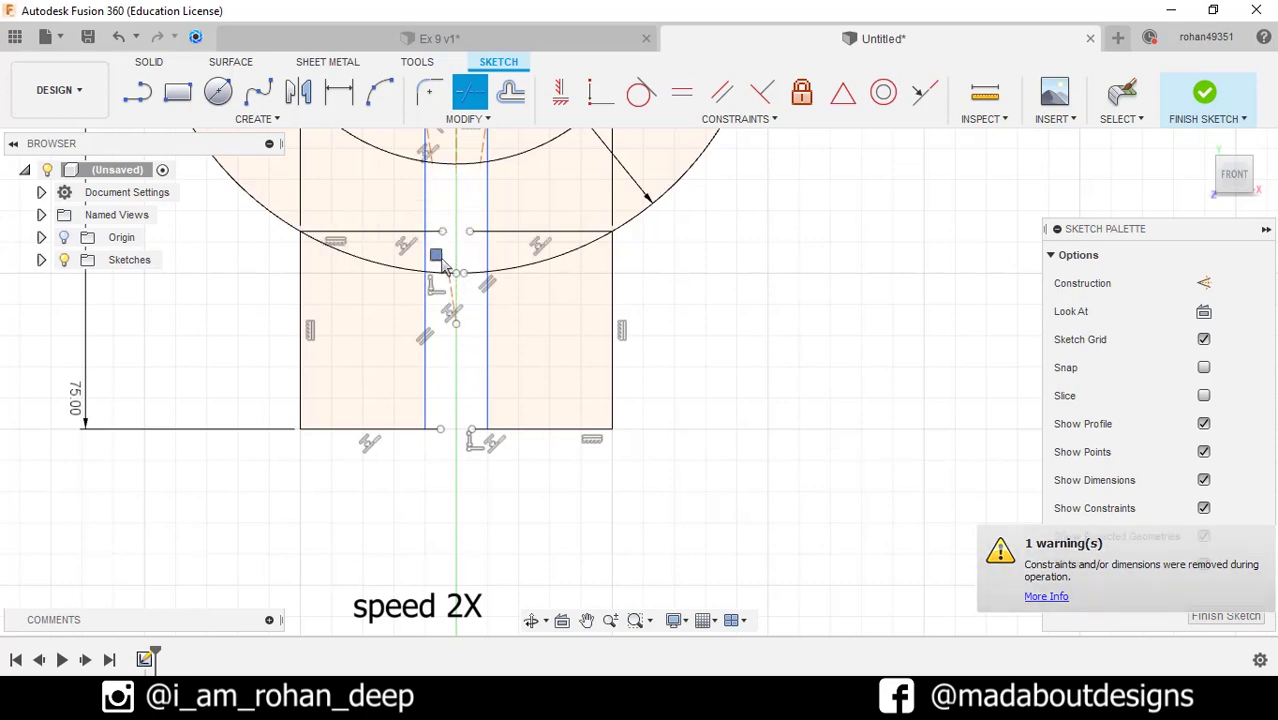
scroll(466, 449, "up", 3)
left_click(445, 400)
left_click(497, 397)
scroll(497, 397, "down", 2)
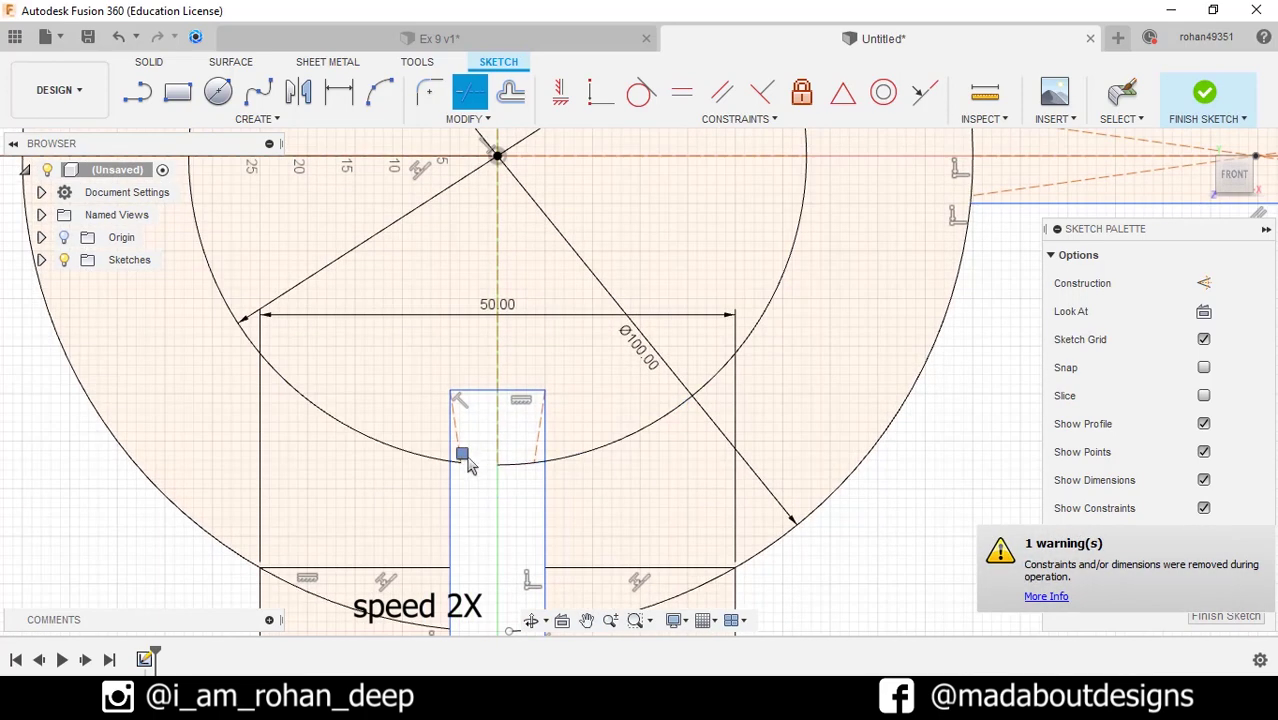
scroll(510, 470, "down", 3)
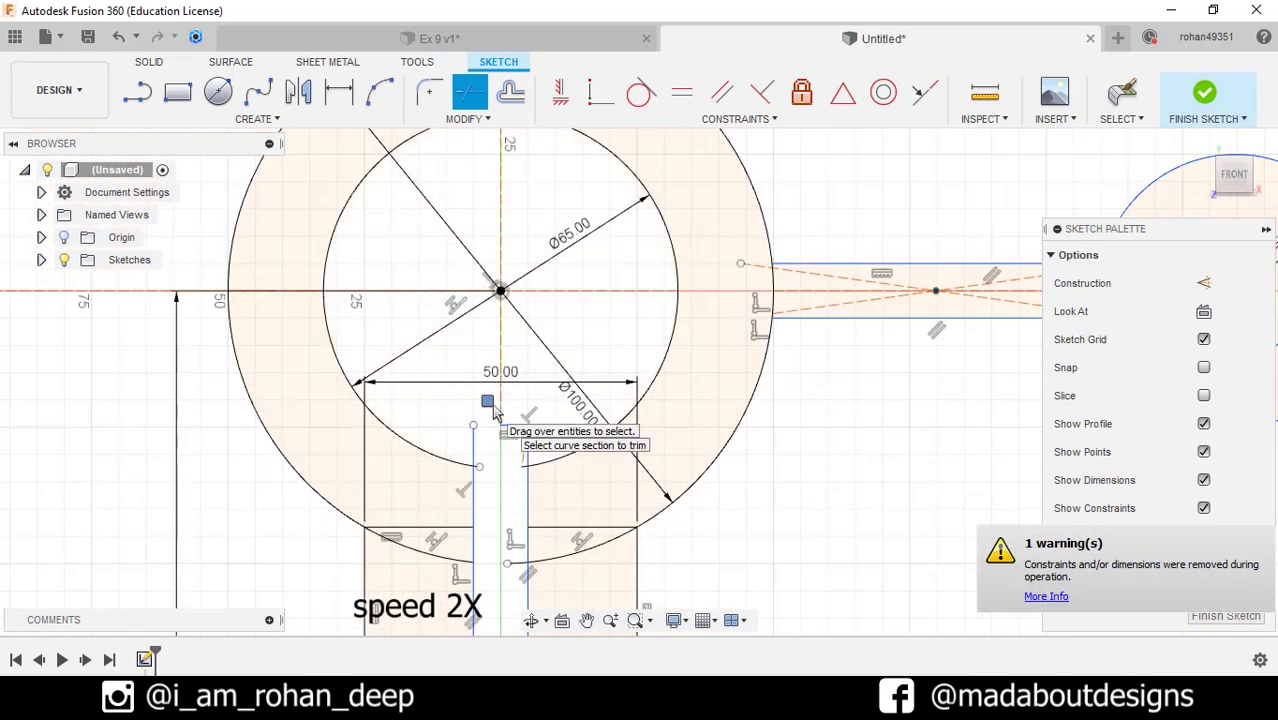
scroll(500, 412, "down", 3)
left_click(469, 478)
scroll(516, 508, "up", 1)
Step: Trim the outer circle arc across the slot and the remaining leftover segments
left_click(560, 478)
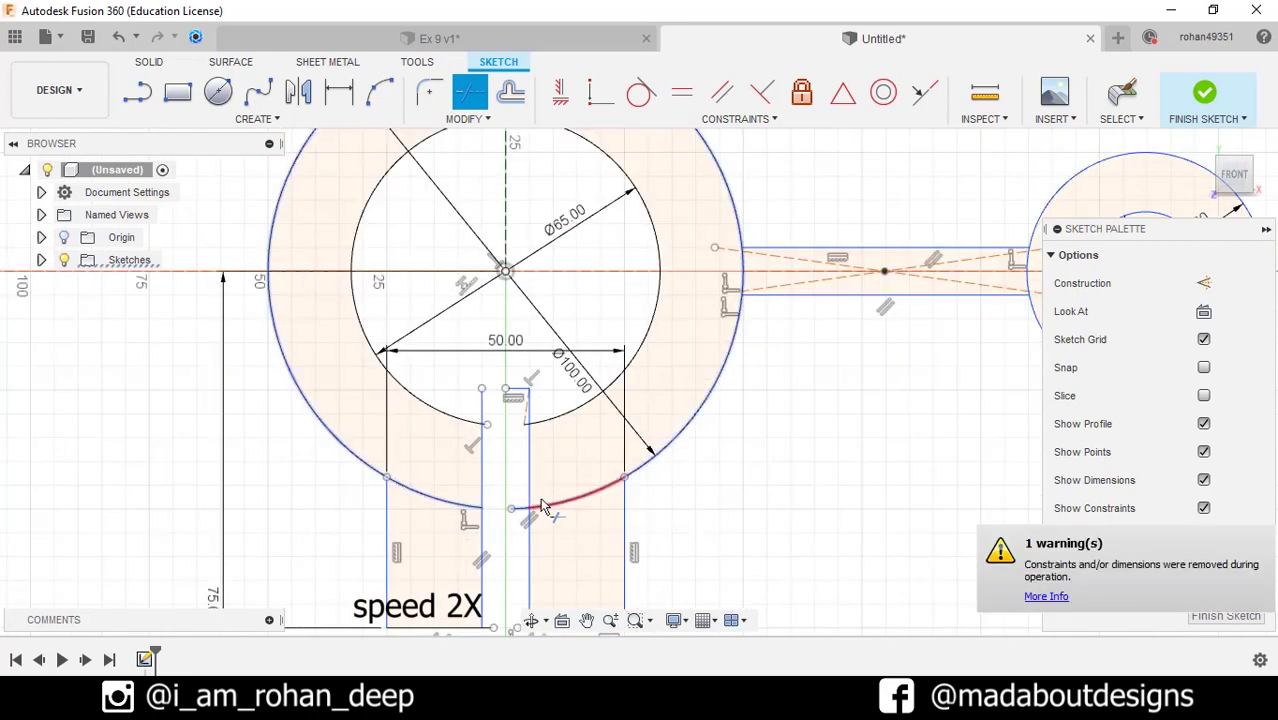
left_click(540, 508)
scroll(513, 508, "up", 2)
scroll(537, 447, "down", 2)
left_click(497, 405)
left_click(522, 393)
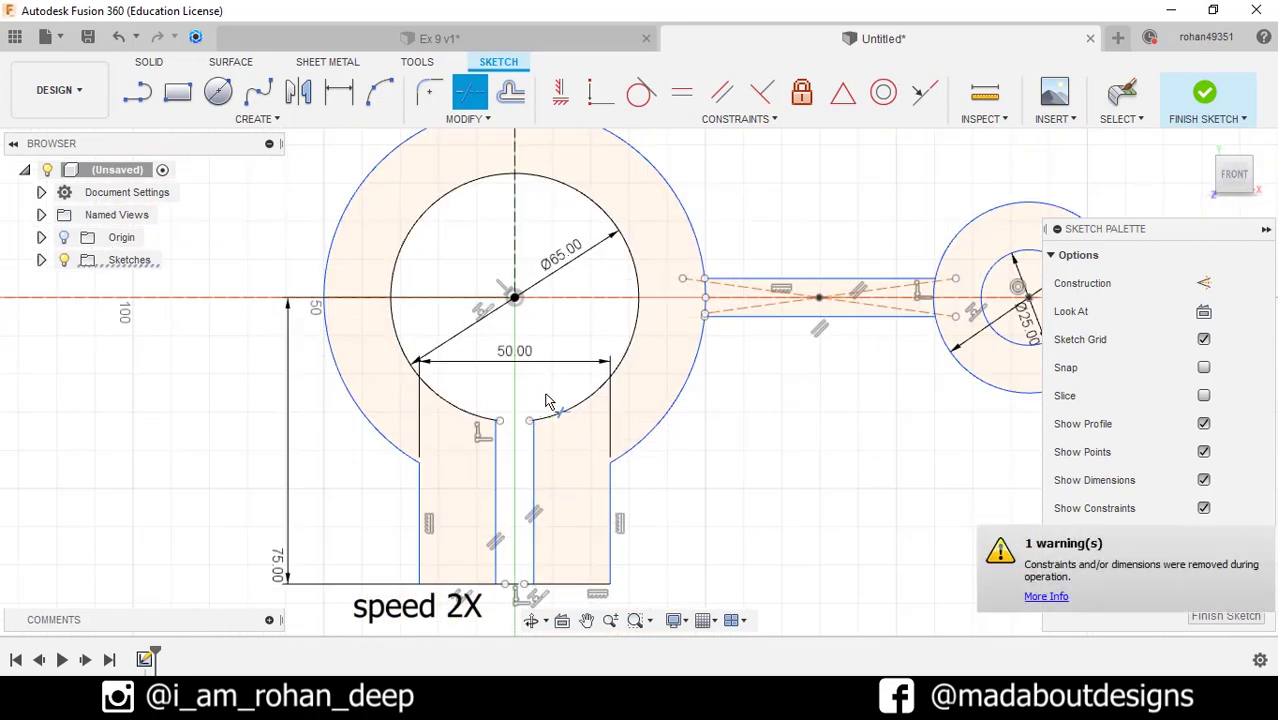
scroll(528, 442, "up", 3)
left_click(467, 578)
key("Escape")
middle_click_drag(906, 143, 739, 303)
scroll(759, 300, "down", 3)
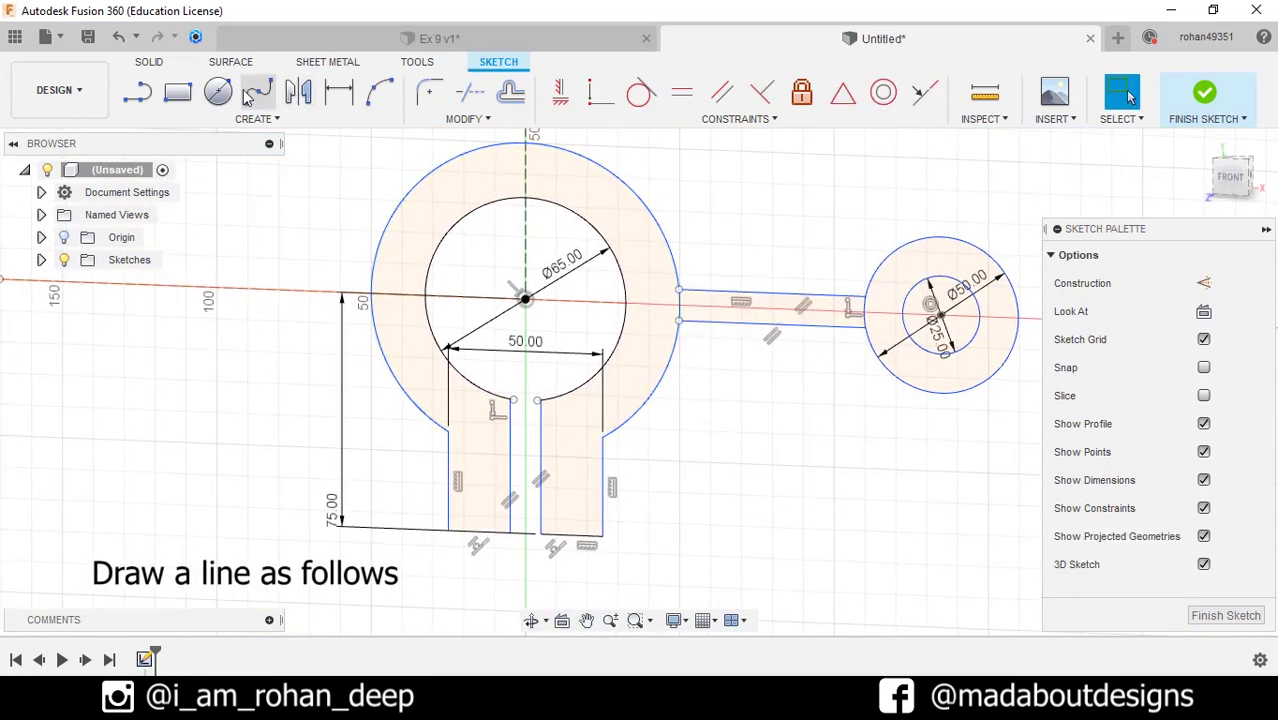
Step: Draw a top line from the large circle to the small circle's edge
left_click(138, 92)
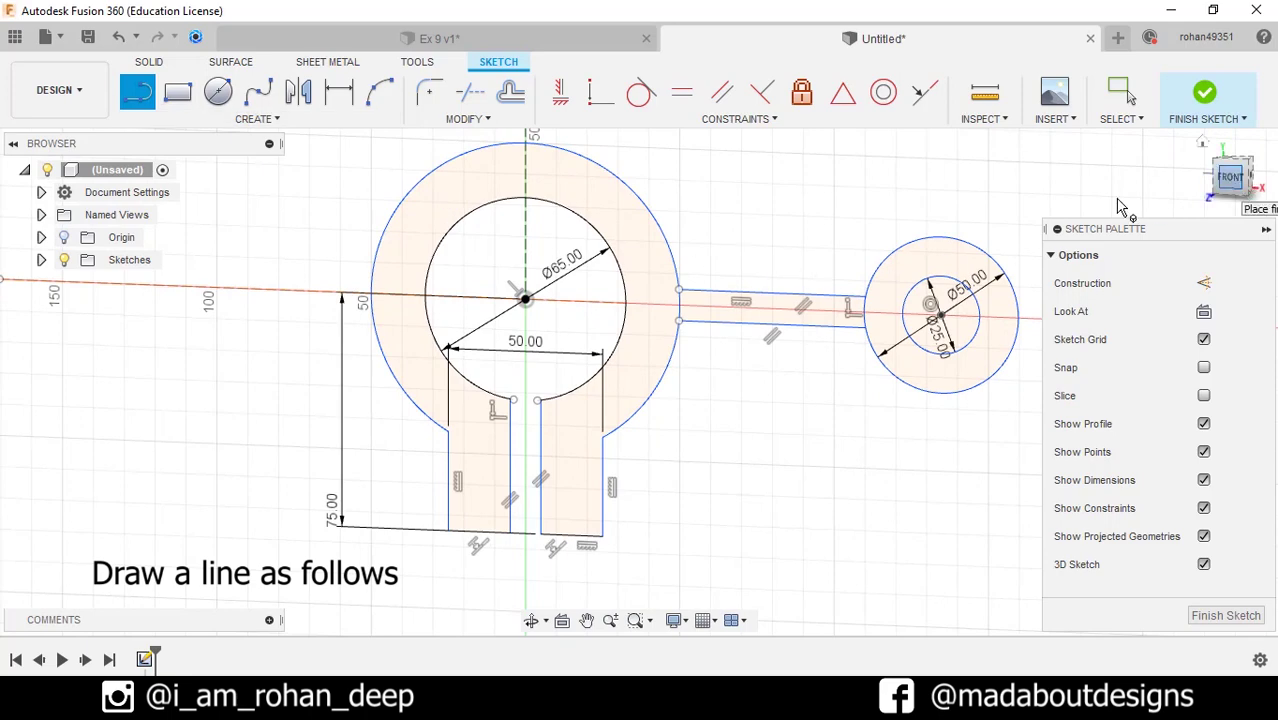
scroll(640, 250, "up", 1)
middle_click_drag(523, 130, 491, 242)
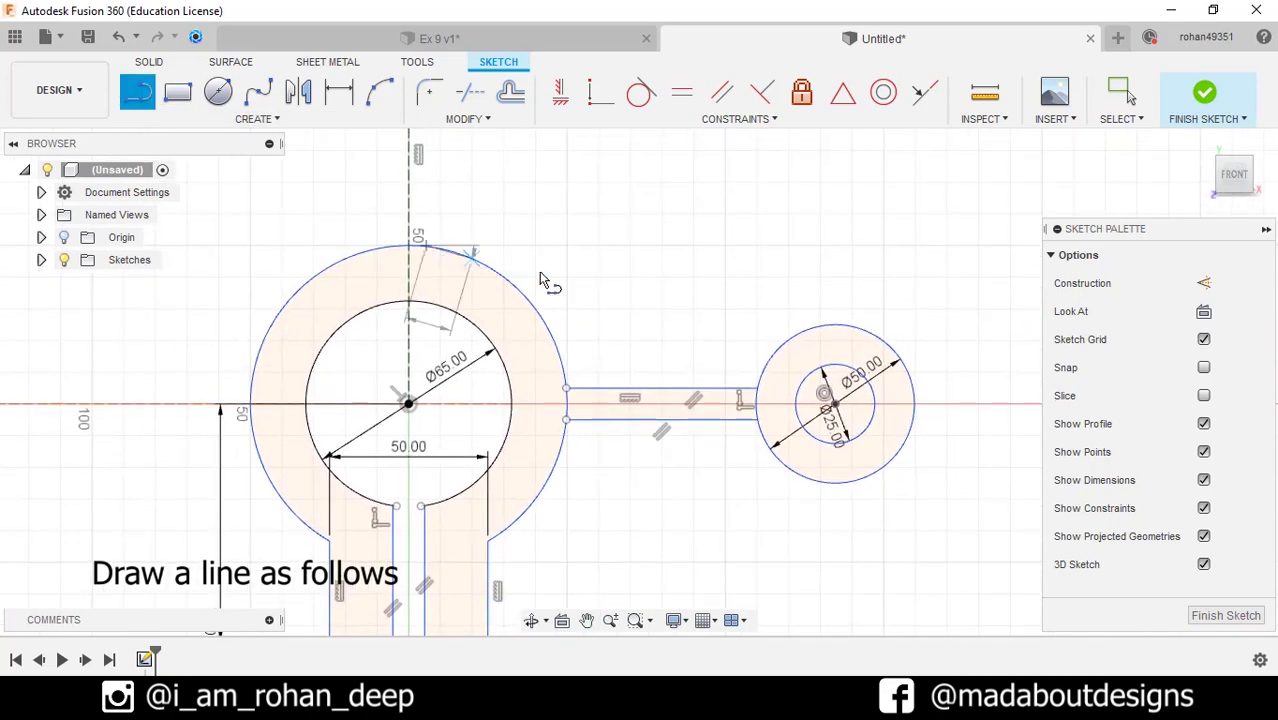
left_click(818, 325)
key("Escape")
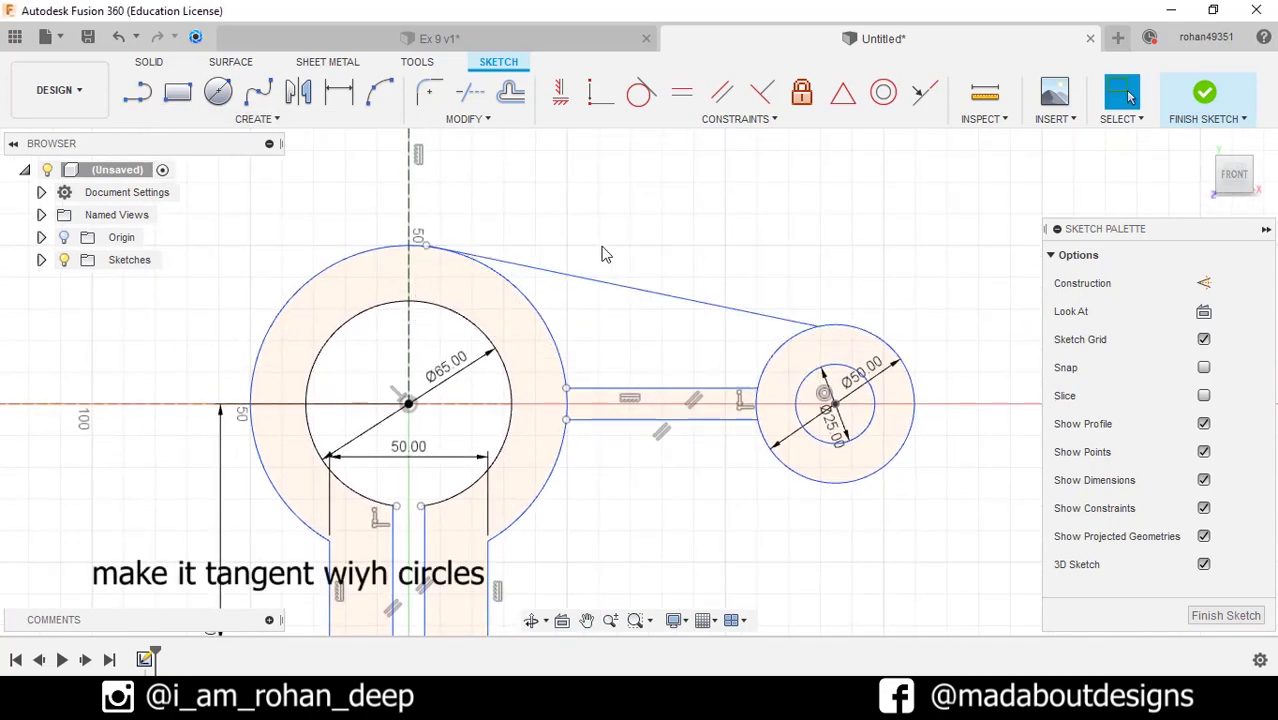
Step: Make the top line tangent to both the Ø100 and Ø50 circles and finish the sketch
left_click(597, 283)
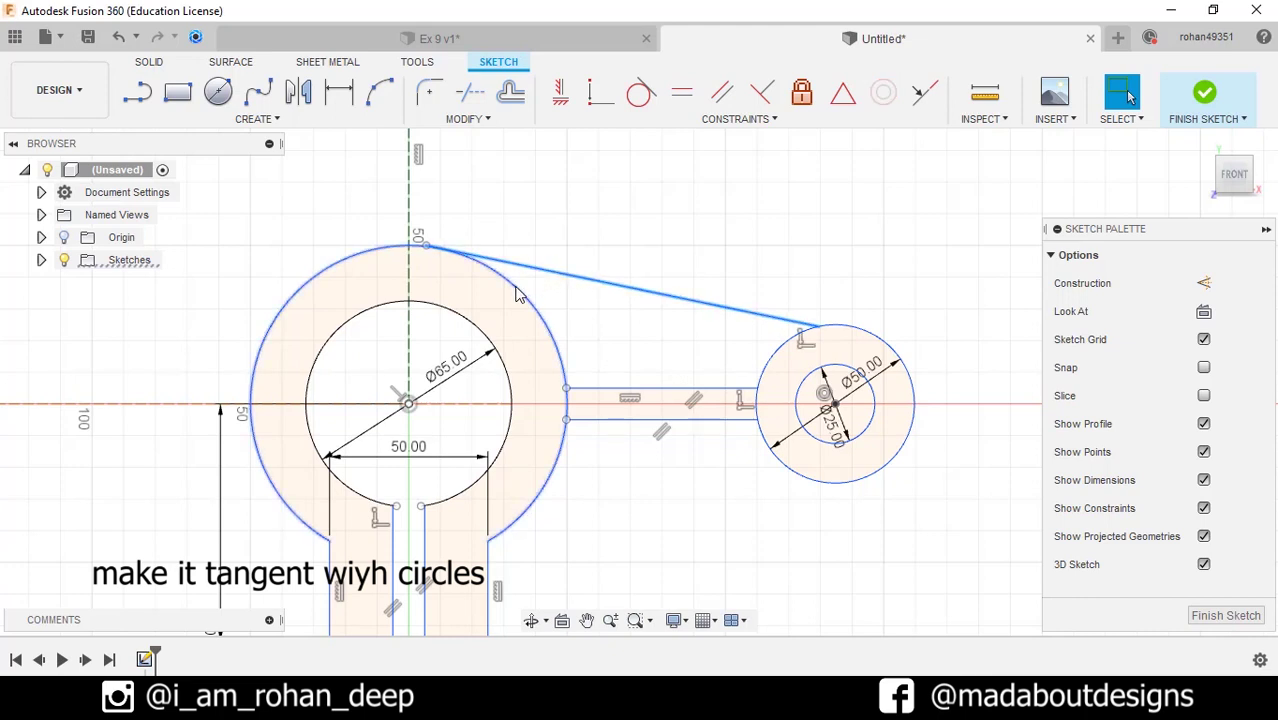
left_click(517, 293, "shift")
left_click(640, 94)
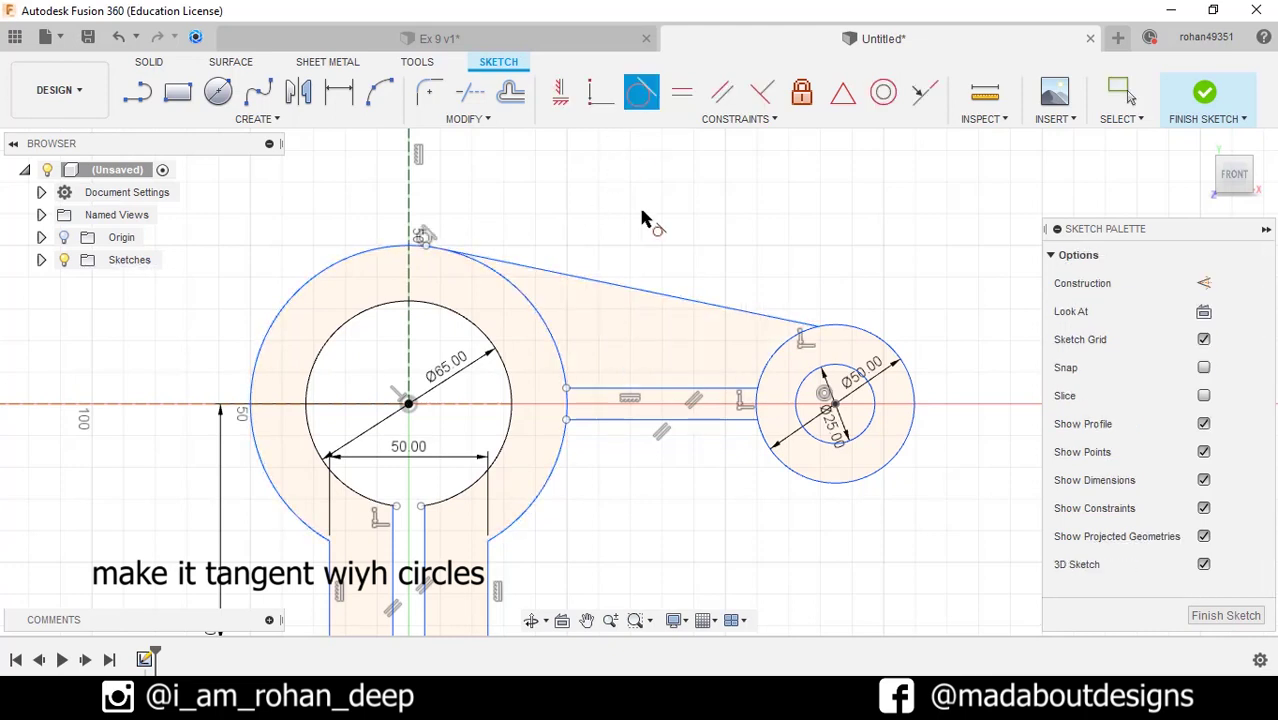
left_click(672, 290)
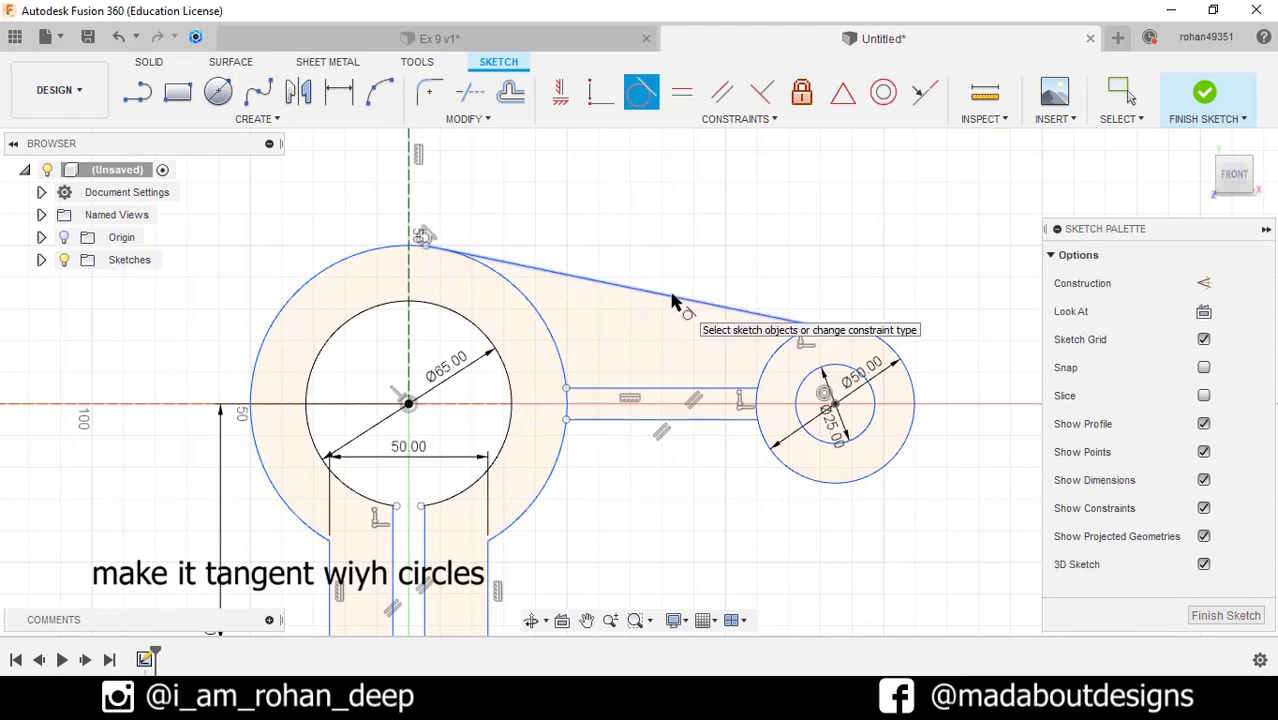
left_click(778, 348)
left_click(1172, 126)
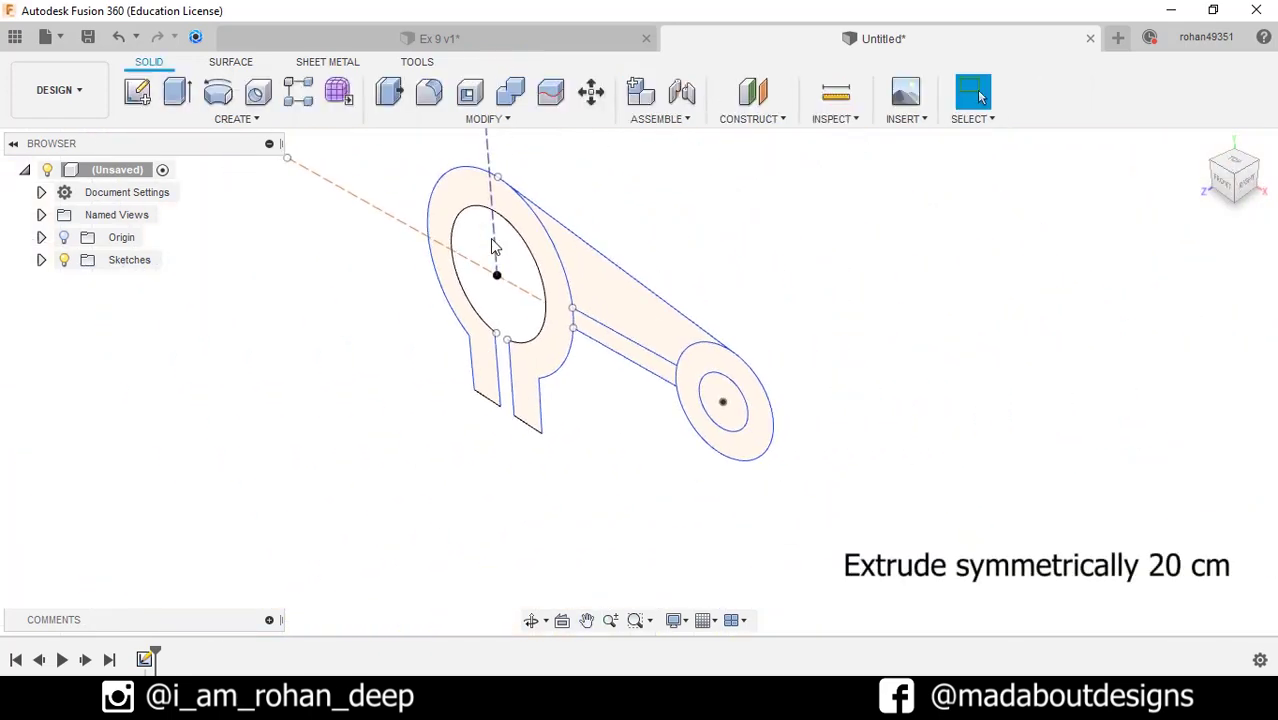
Step: Extrude the split ring, arm and boss profiles symmetrically by 20 cm into one solid
left_click(177, 92)
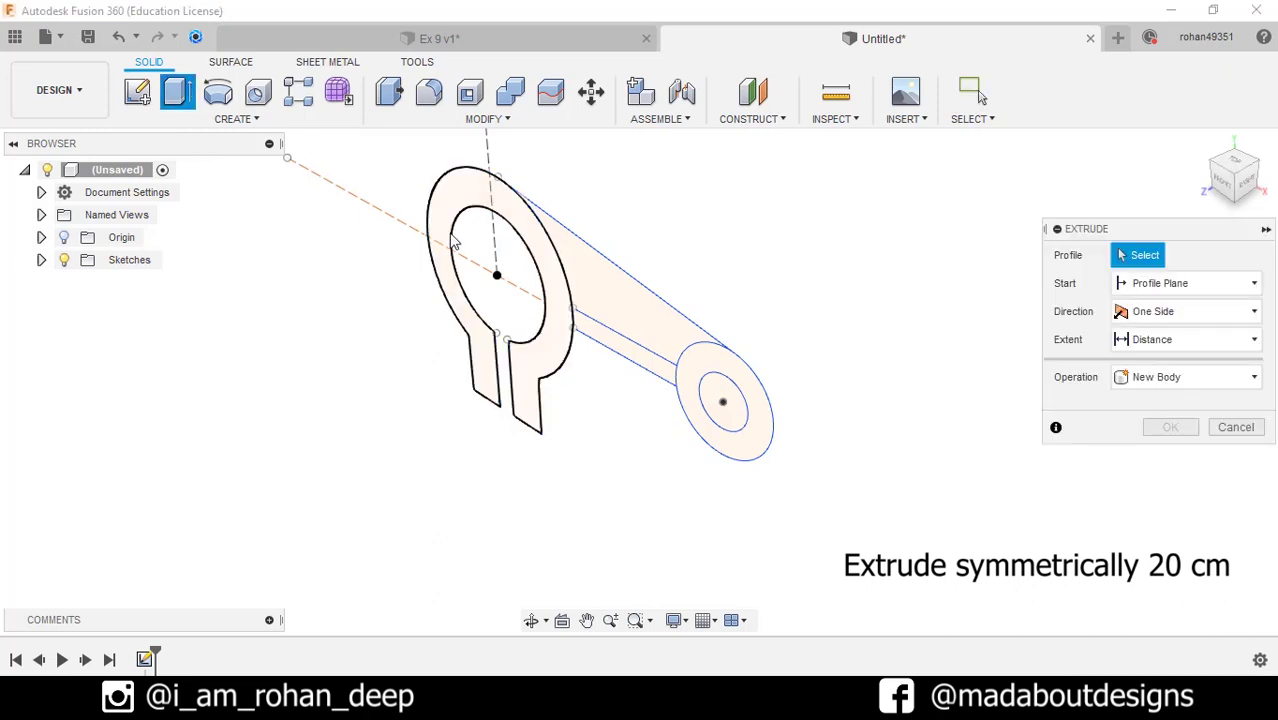
left_click(513, 225)
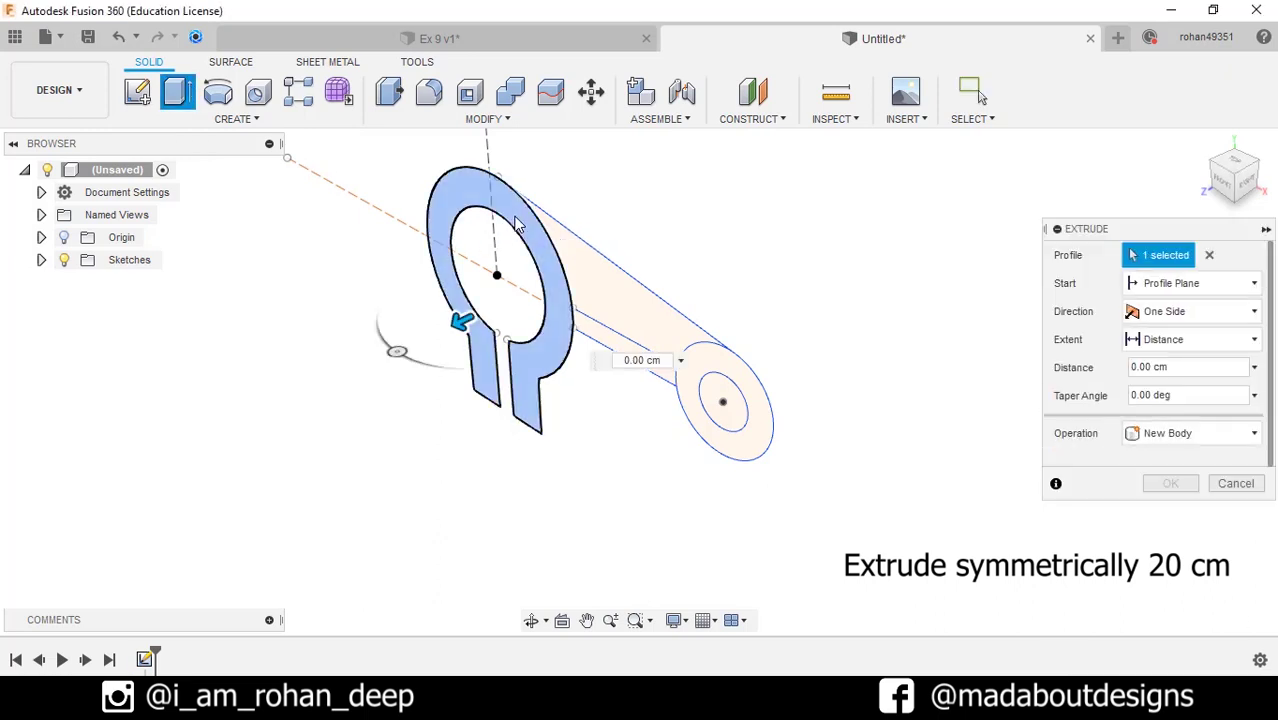
left_click(615, 352)
left_click(697, 365)
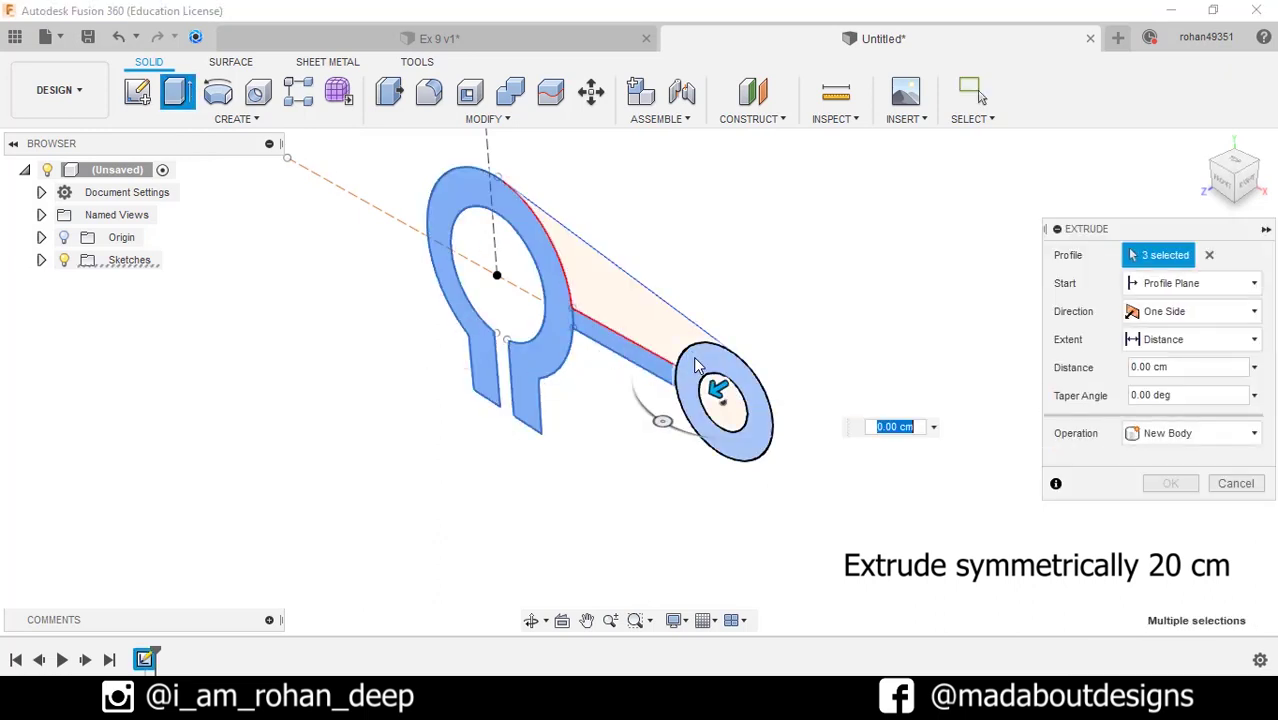
left_click(1190, 311)
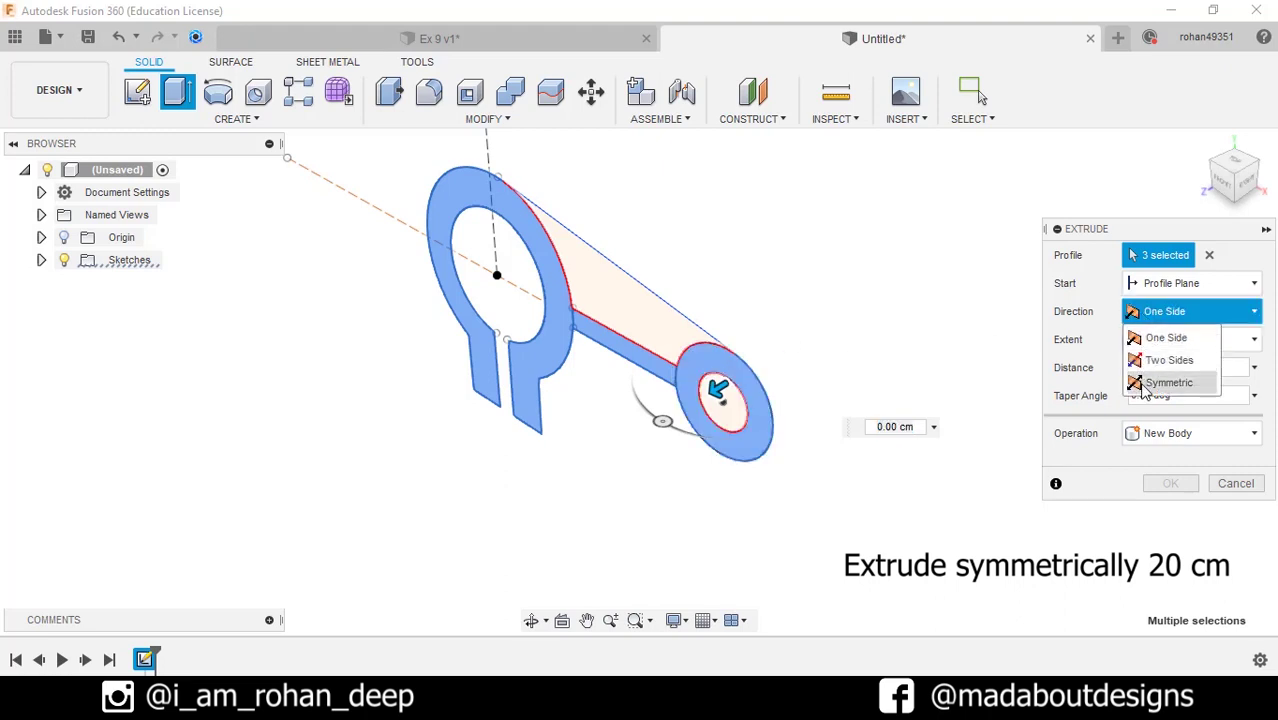
left_click(1165, 378)
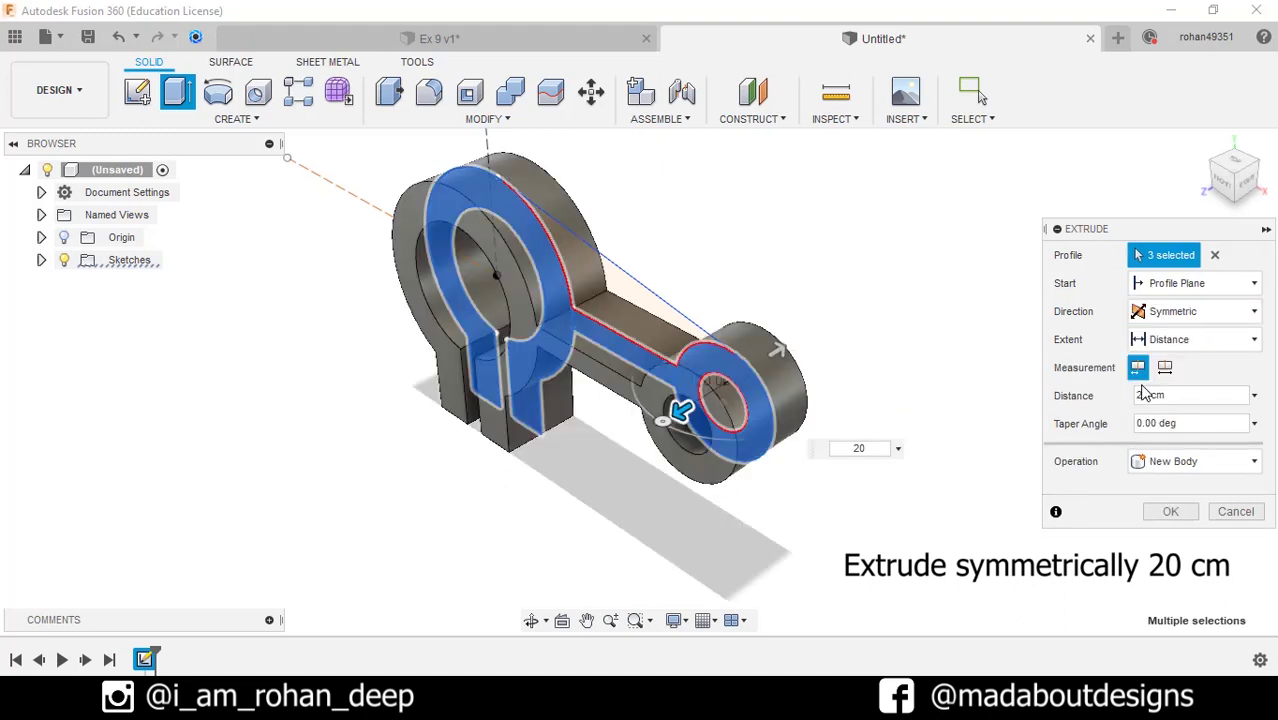
left_click(1170, 511)
left_click(41, 283)
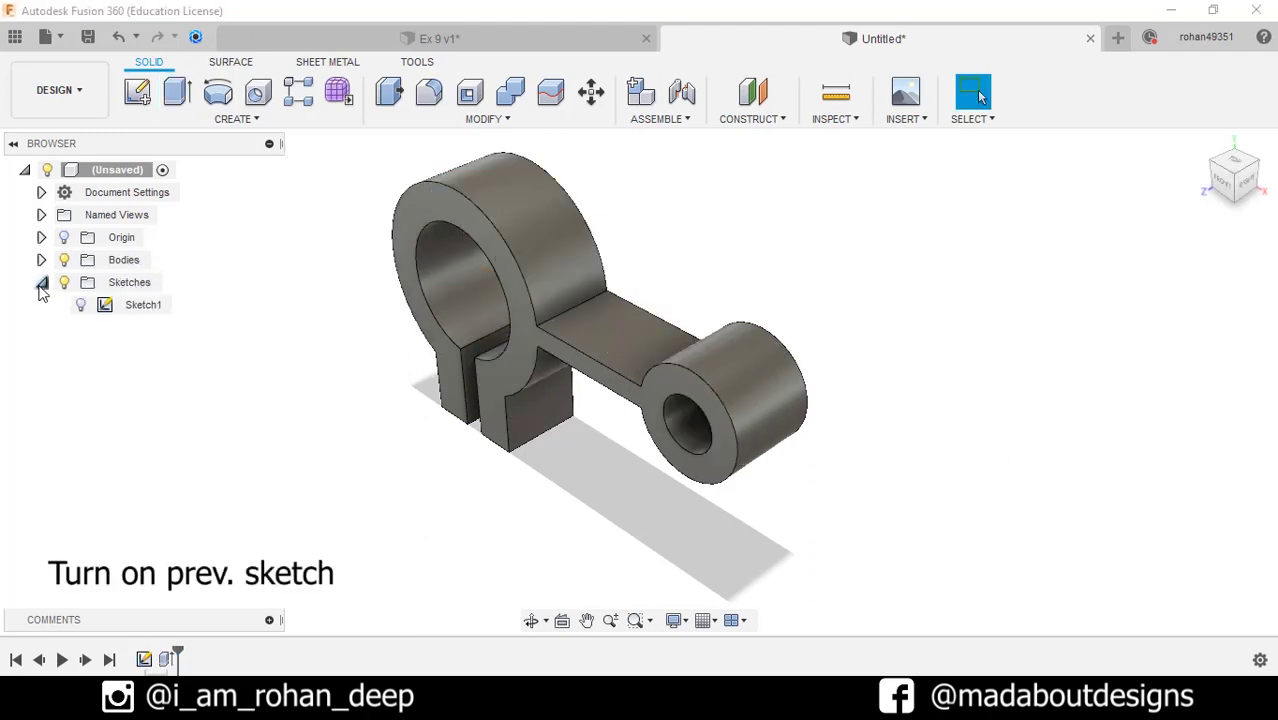
Step: Extrude Sketch1's triangular web profile symmetrically, then hide Sketch1 again
left_click(81, 305)
mouse_move(248, 467)
middle_mouse_down("shift")
mouse_move(268, 456)
mouse_move(221, 459)
middle_mouse_up("shift")
left_click(177, 92)
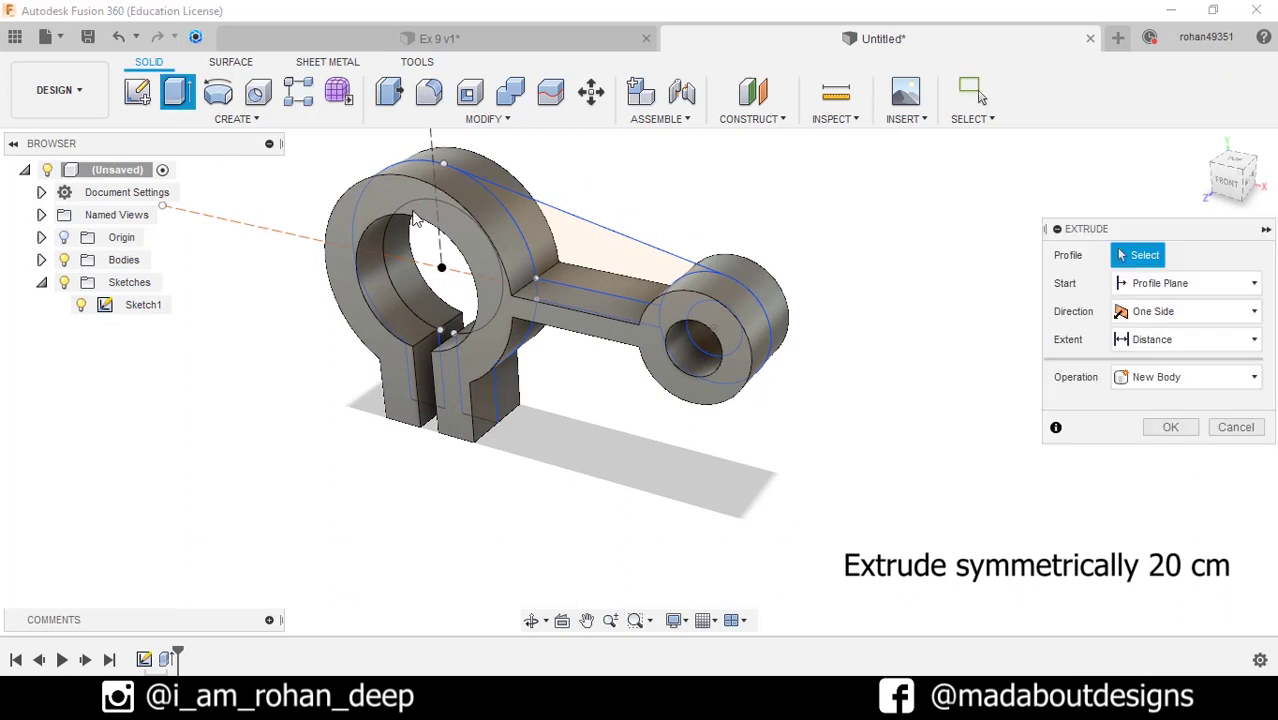
left_click(585, 241)
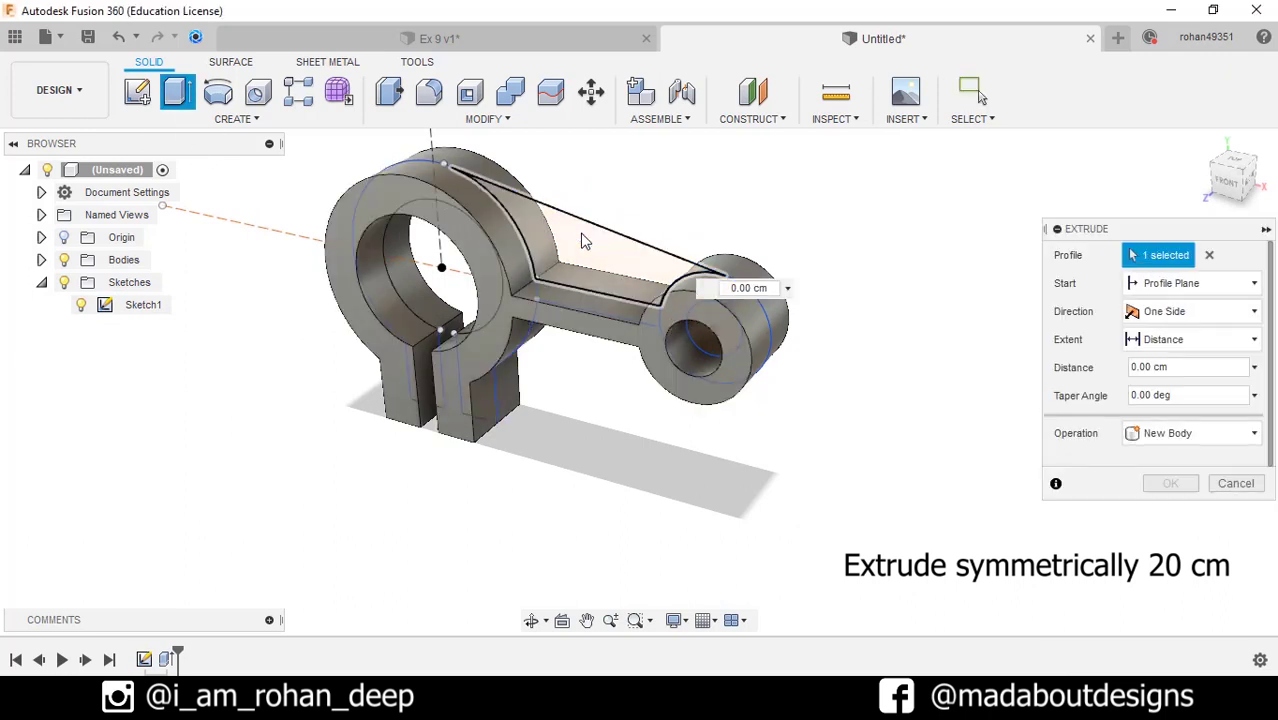
left_click(1160, 311)
left_click(1165, 383)
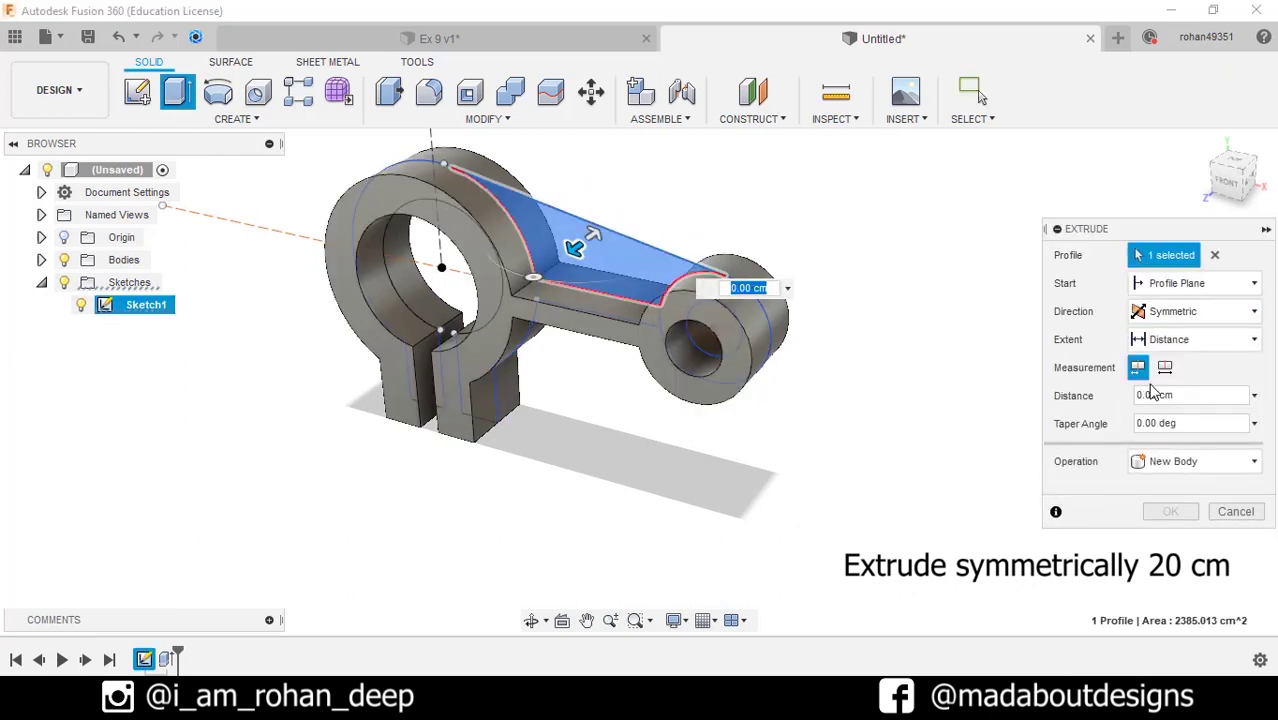
key("Escape")
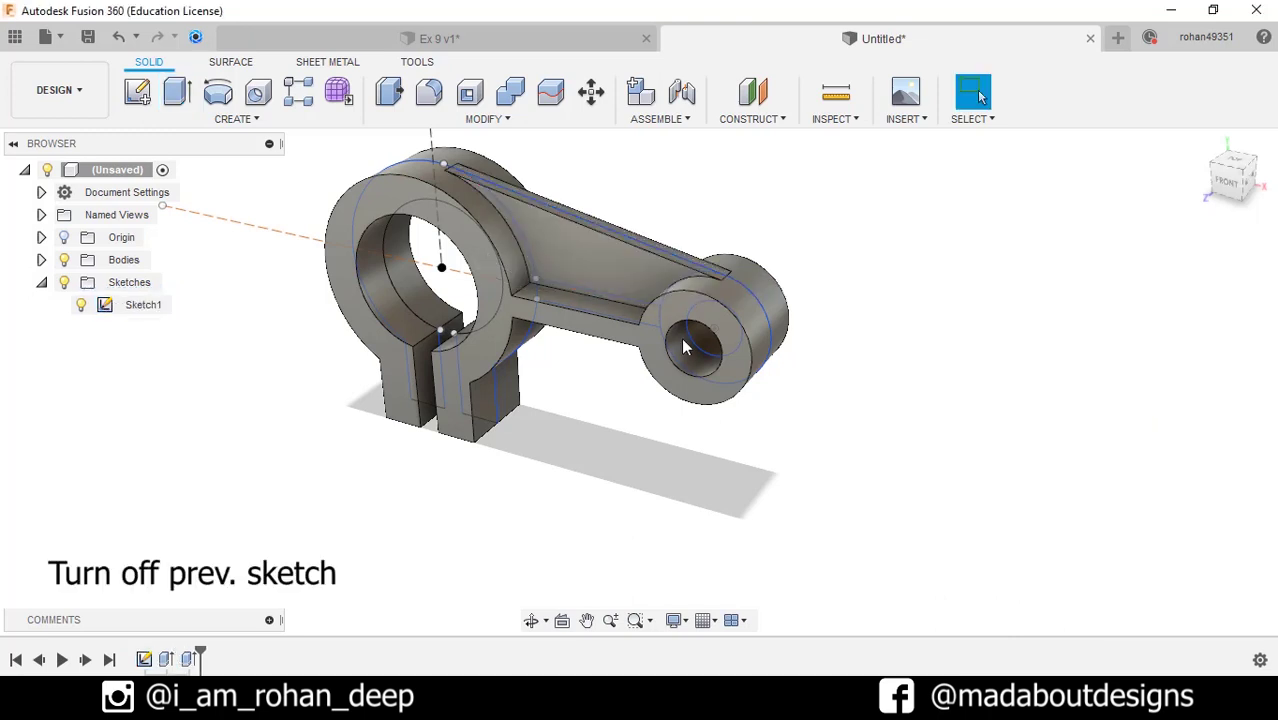
left_click(82, 305)
mouse_move(237, 421)
middle_mouse_down("shift")
mouse_move(266, 405)
mouse_move(202, 386)
middle_mouse_up("shift")
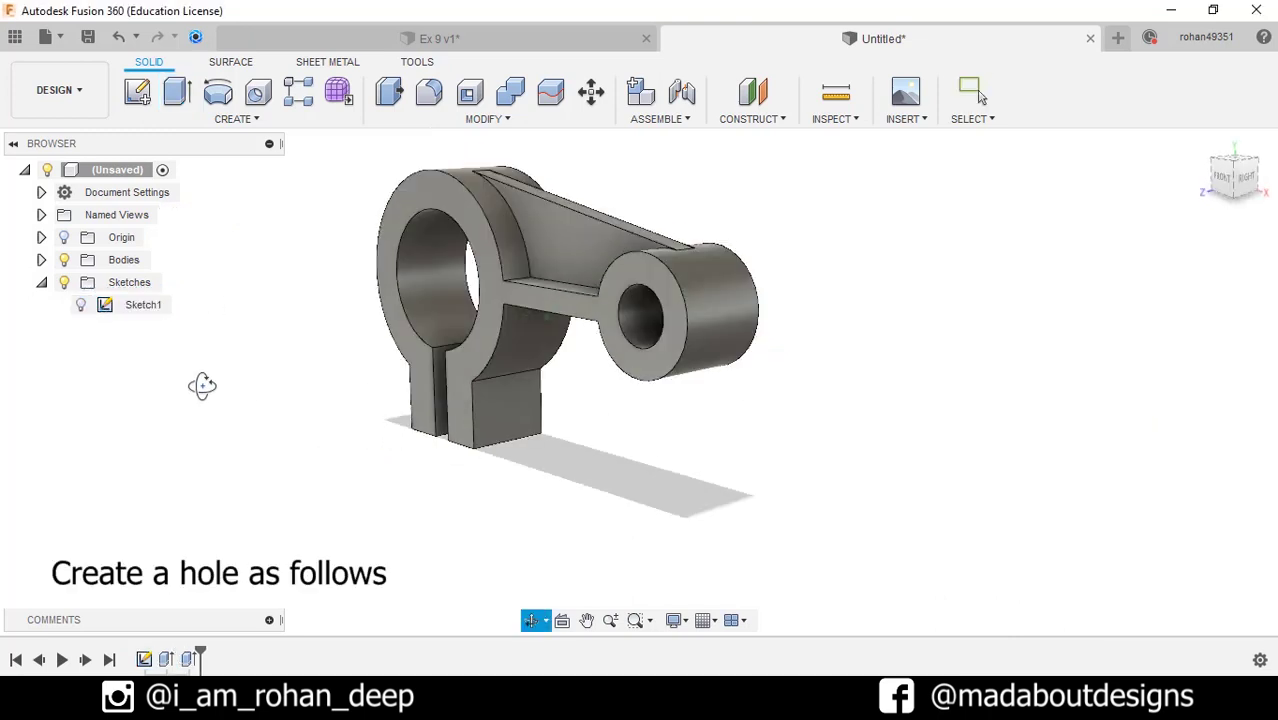
Step: Place a hole on the lug's front face with All extents, a flat drill point and 15 diameter
left_click(243, 118)
left_click(222, 172)
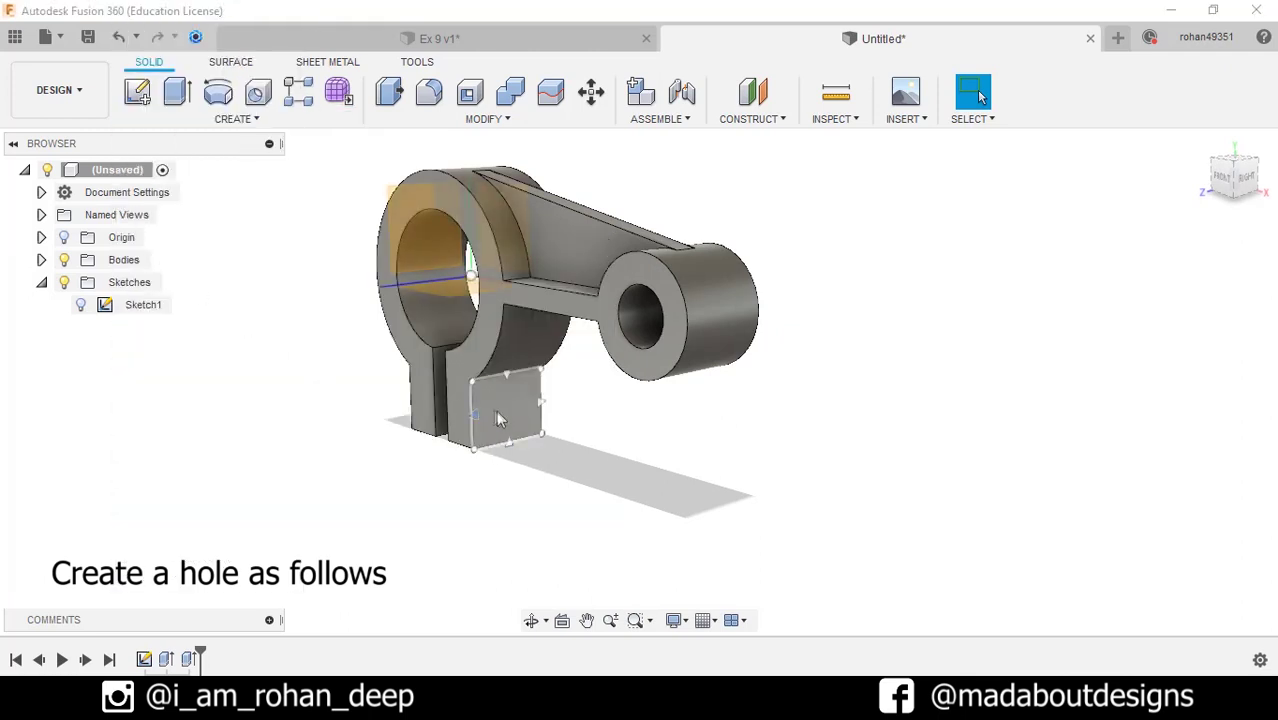
left_click(507, 415)
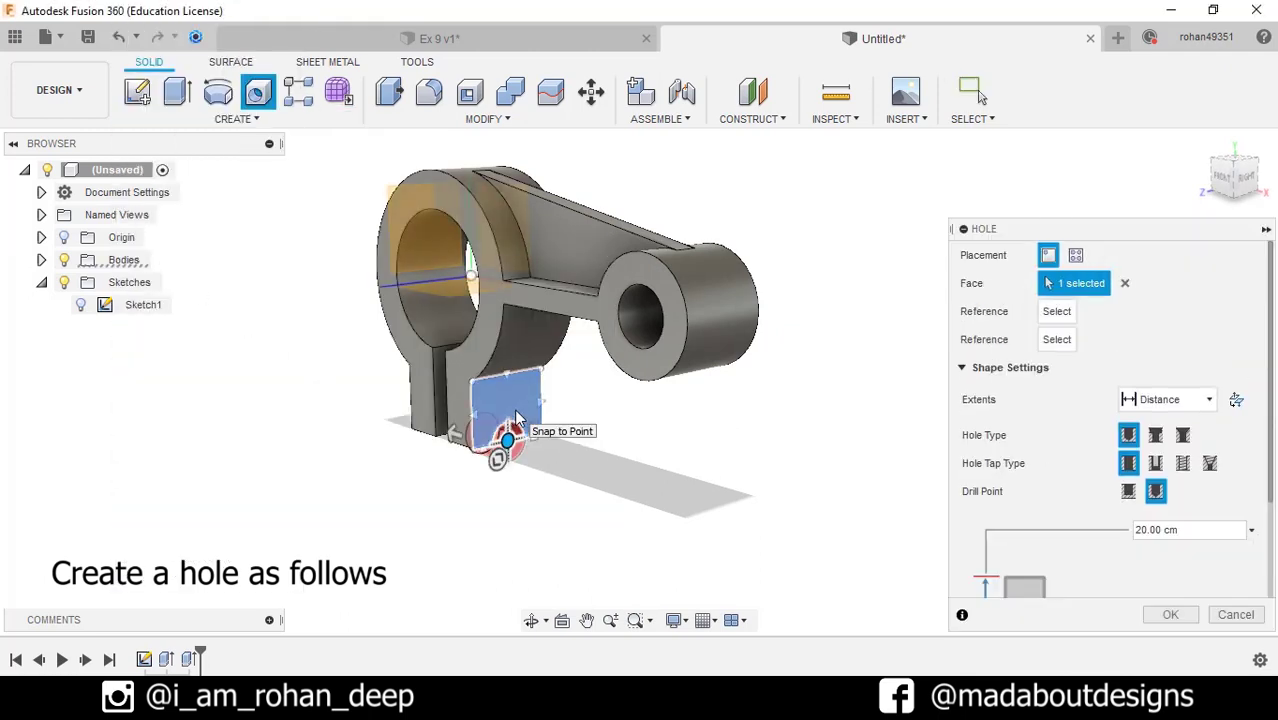
scroll(1118, 398, "down", 3)
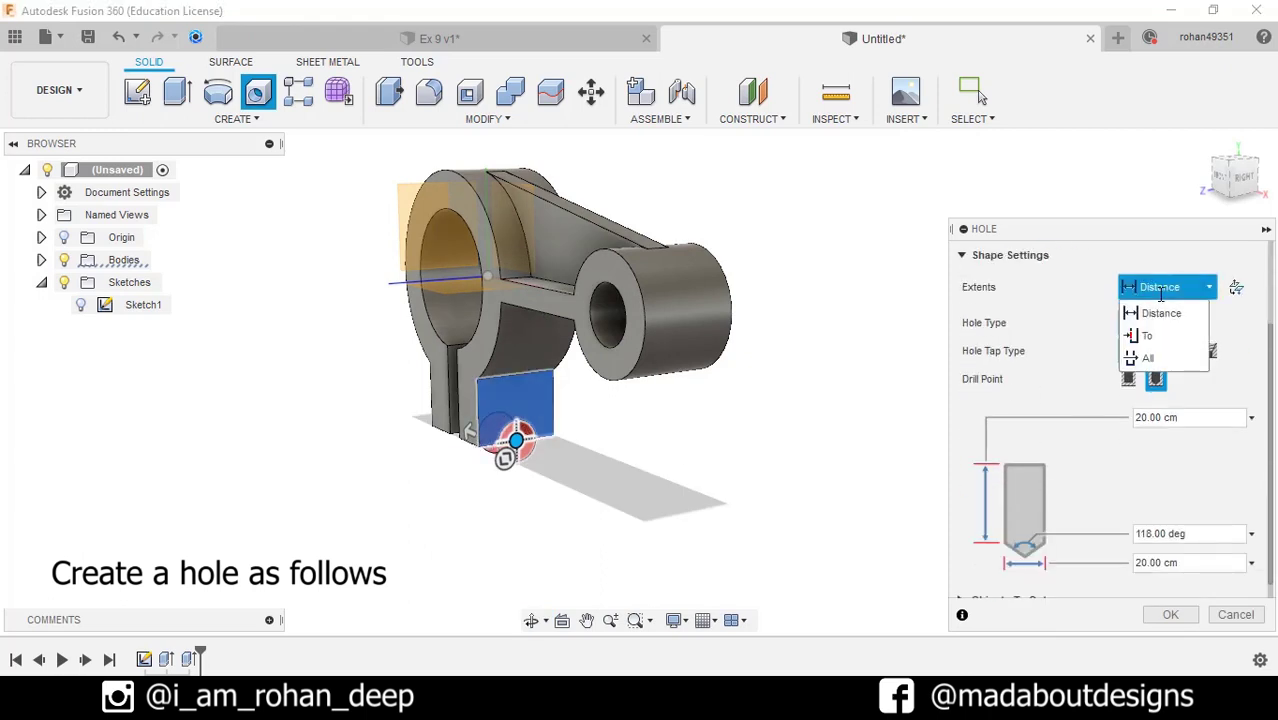
left_click(1150, 358)
scroll(1131, 450, "down", 1)
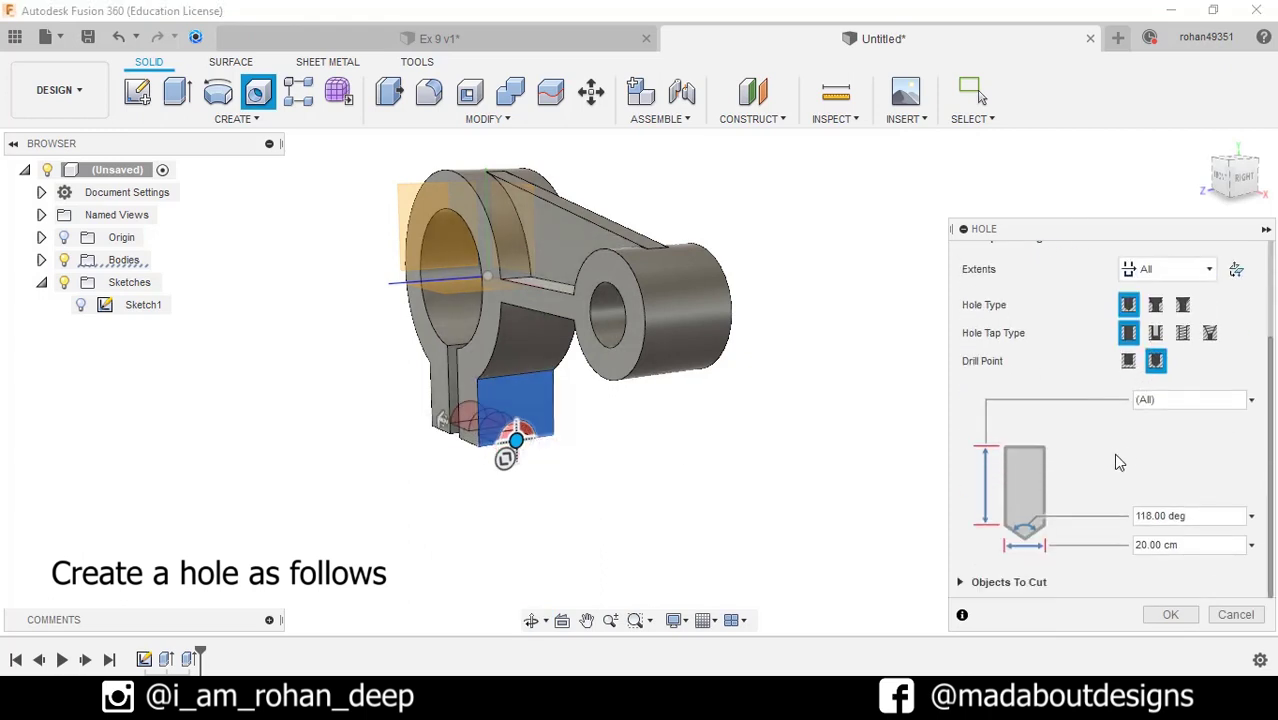
left_click(1128, 363)
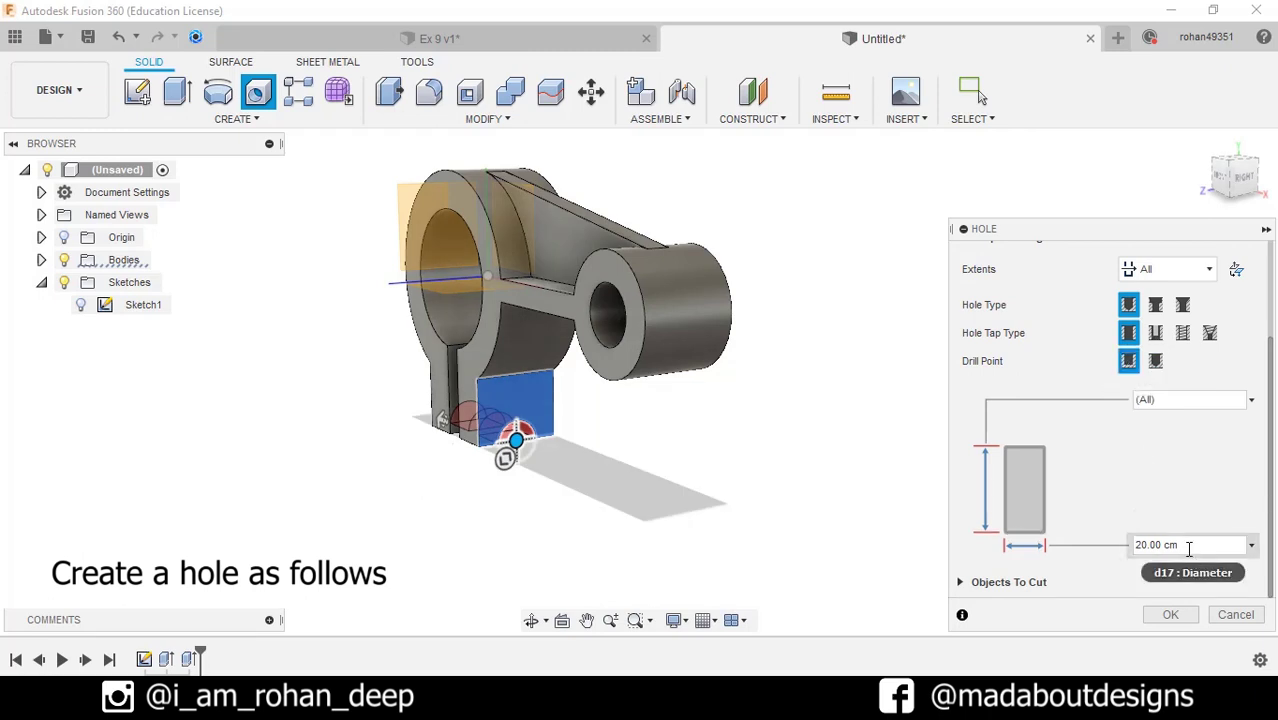
left_click_drag(1187, 545, 1138, 546)
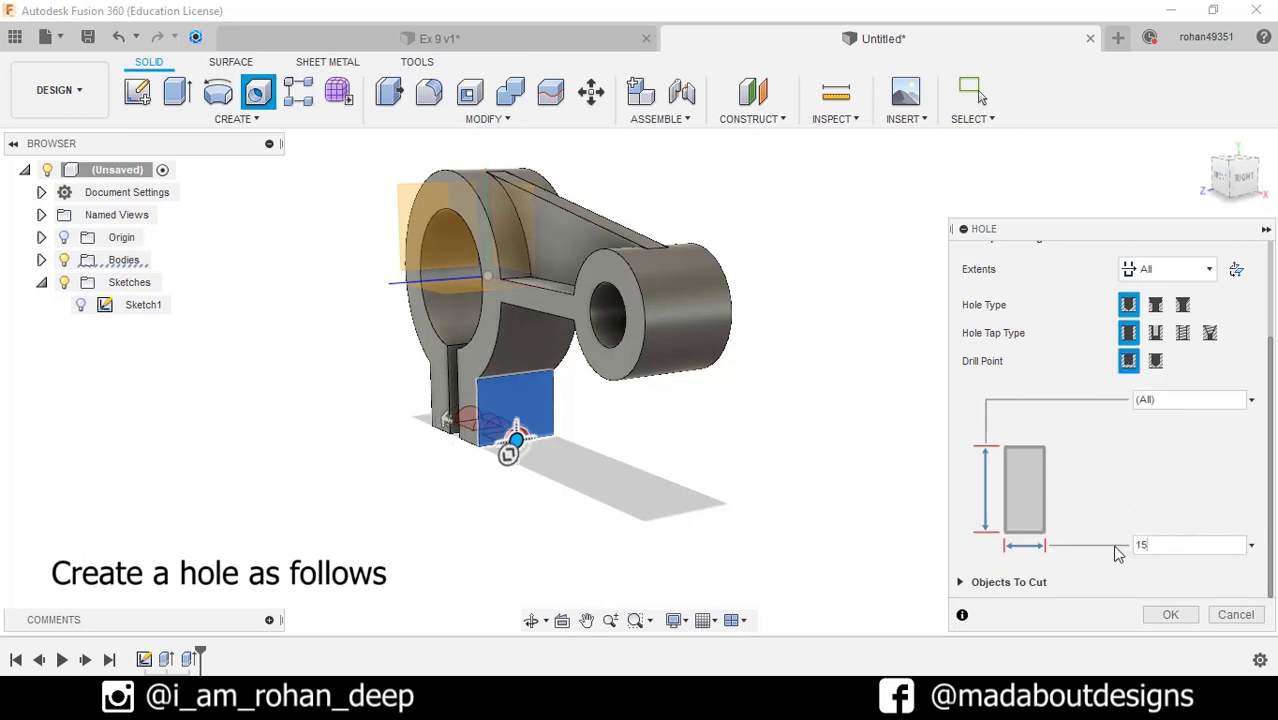
scroll(458, 445, "up", 5)
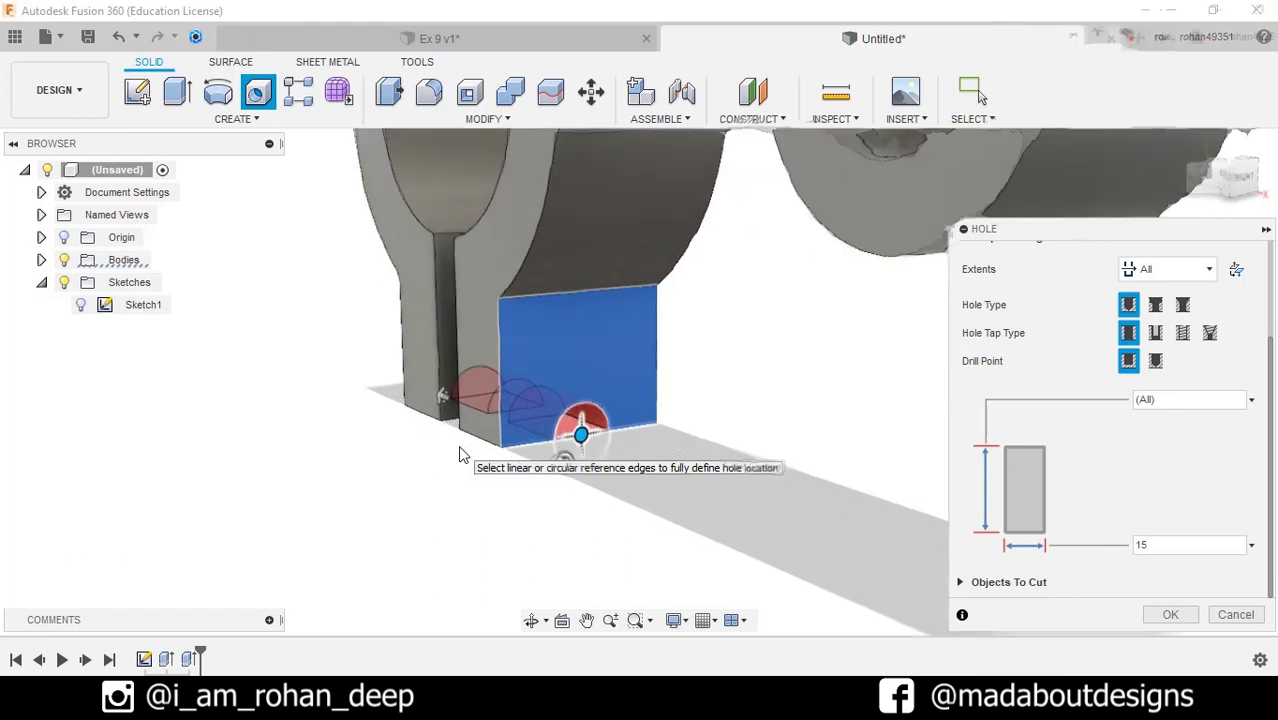
scroll(1027, 378, "up", 5)
scroll(1027, 378, "up", 1)
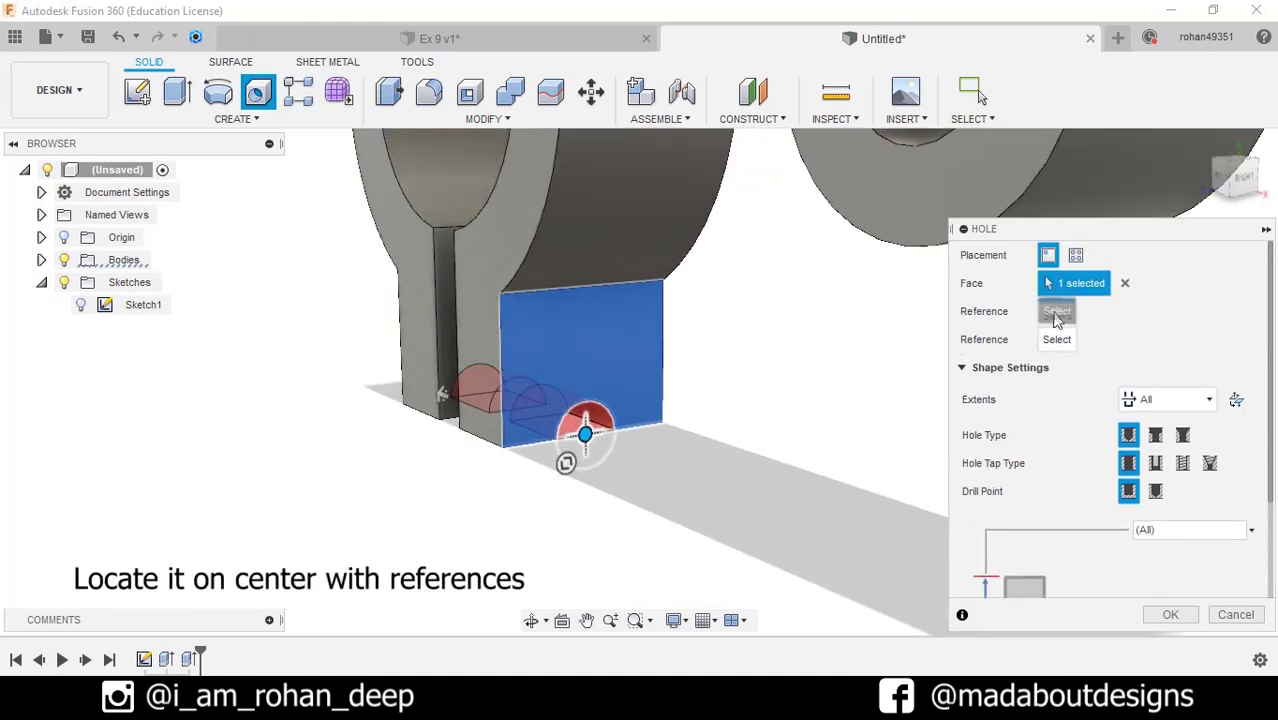
Step: Position the hole 20 cm from the side edge and 15 cm from the top edge, and create it
left_click(504, 360)
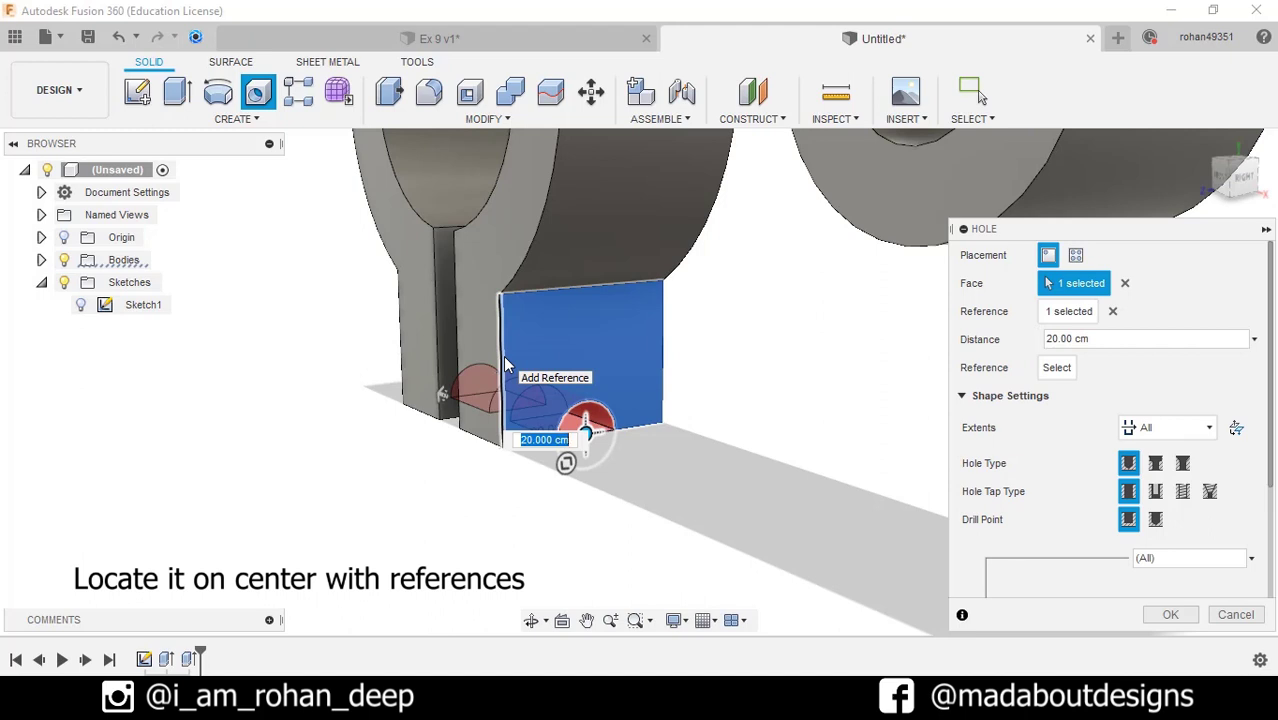
type("20")
key("Tab")
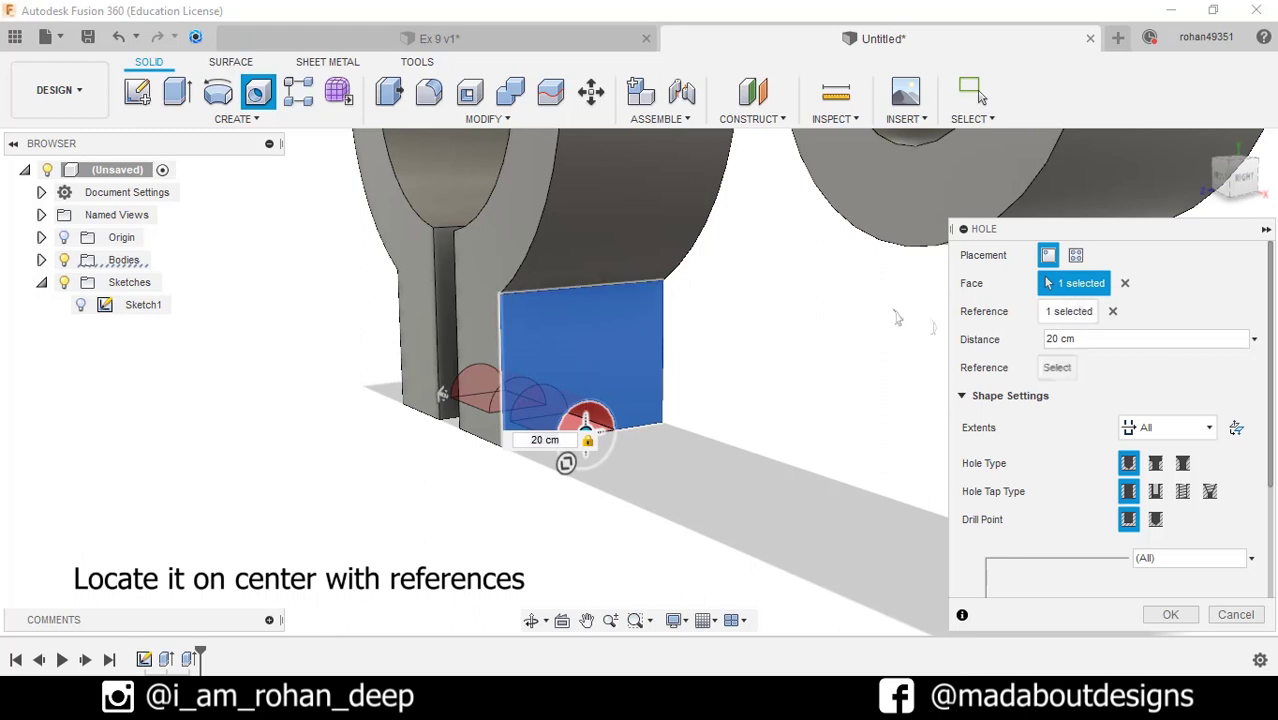
left_click(642, 285)
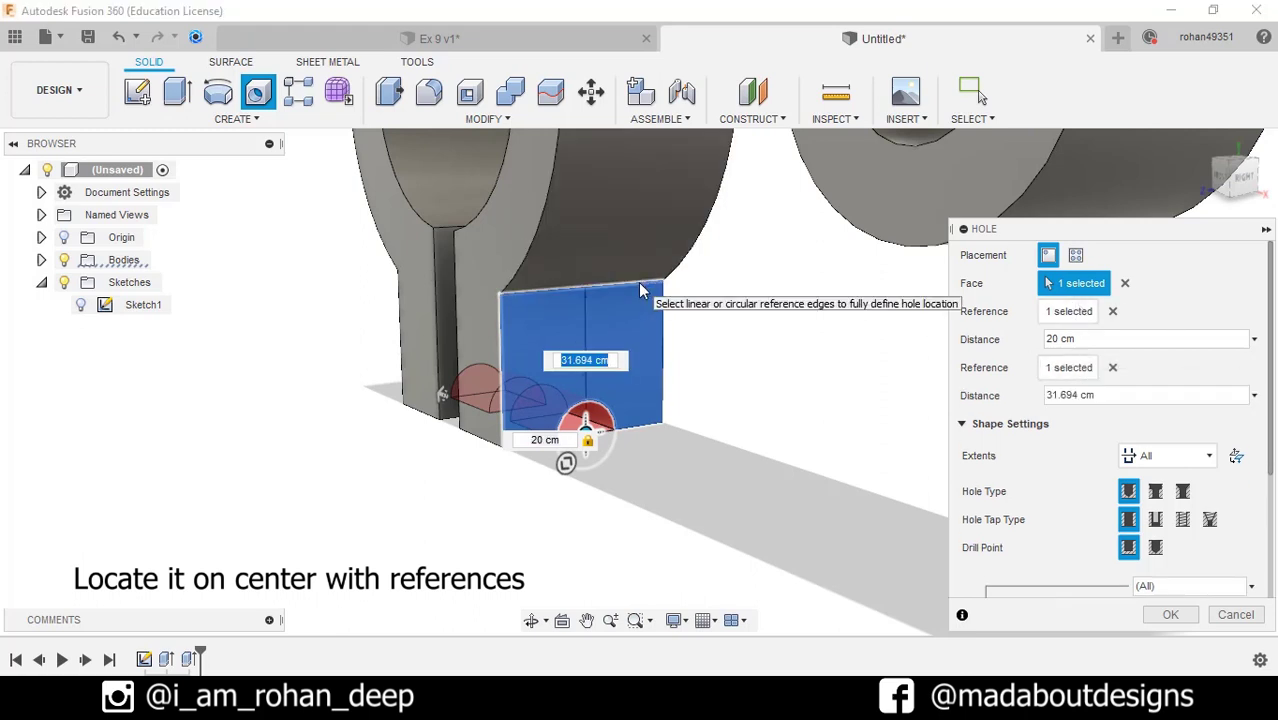
type("15")
key("Tab")
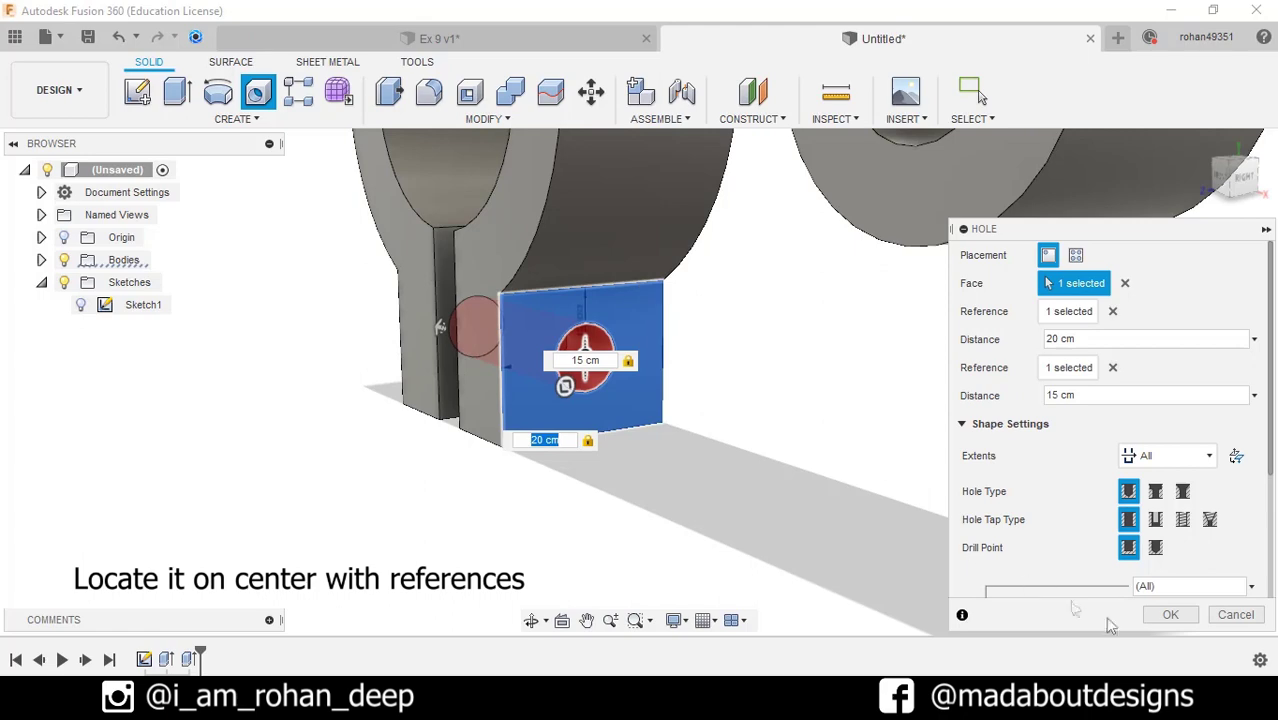
left_click(1160, 614)
middle_click_drag(856, 476, 953, 469, "shift")
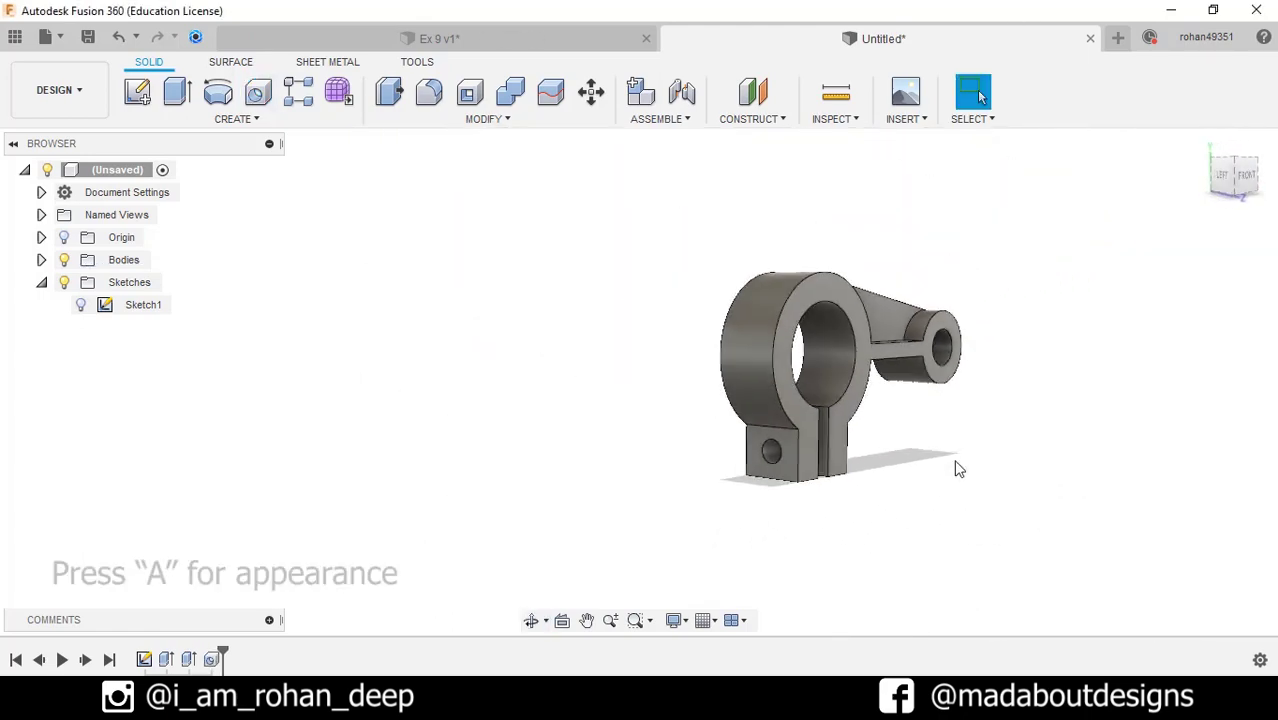
Step: Apply the Paint - Metallic (Red) appearance to the whole bracket
middle_click_drag(959, 466, 910, 493, "shift")
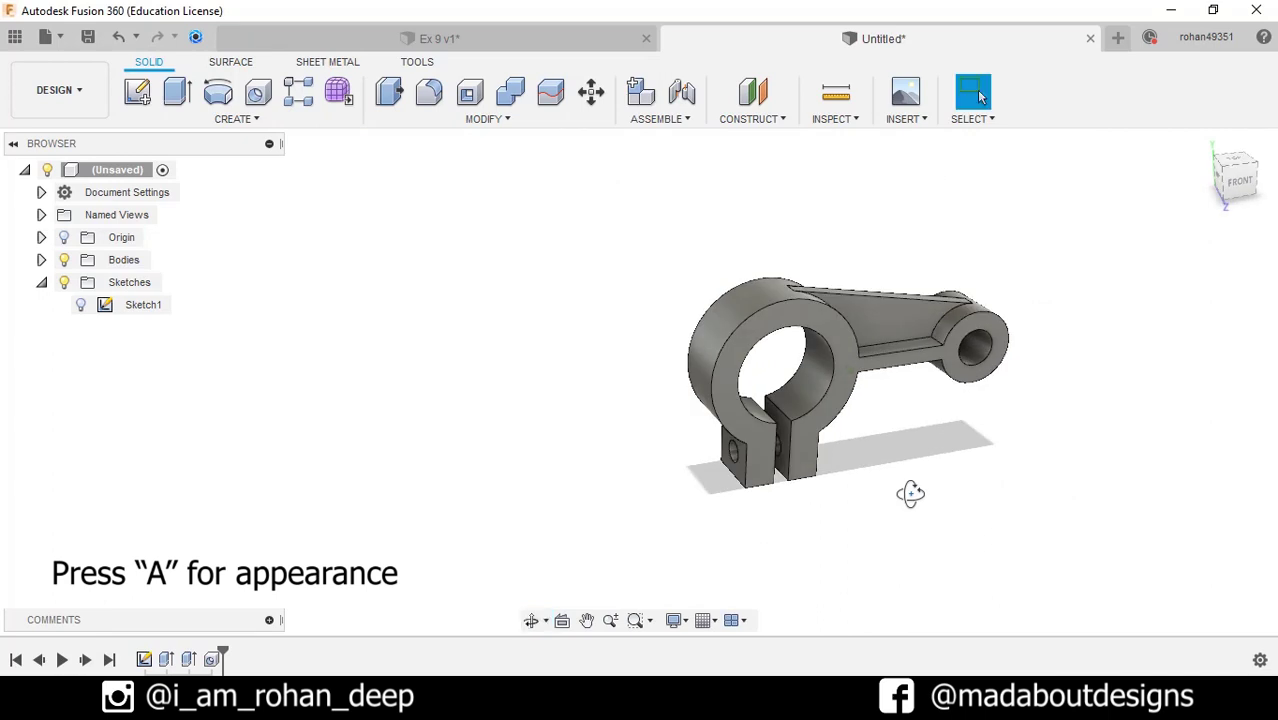
key("a")
middle_click_drag(776, 484, 541, 457)
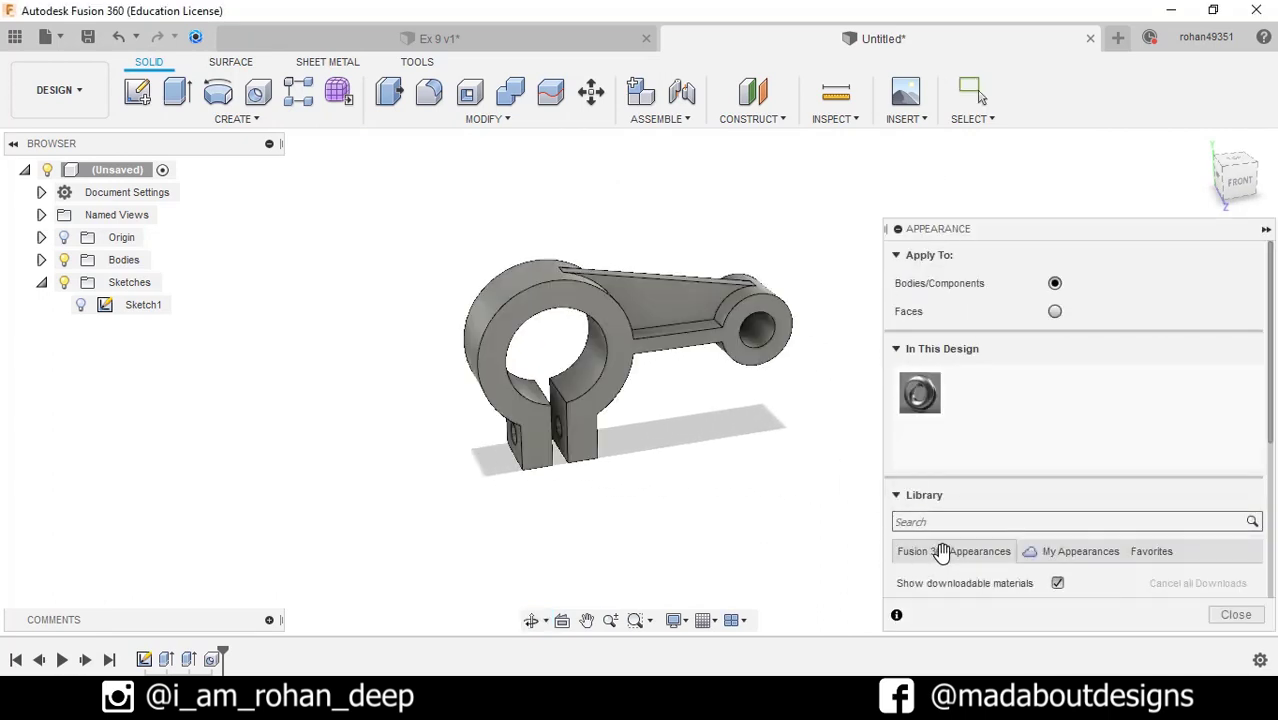
scroll(940, 553, "down", 1)
scroll(1155, 551, "down", 5)
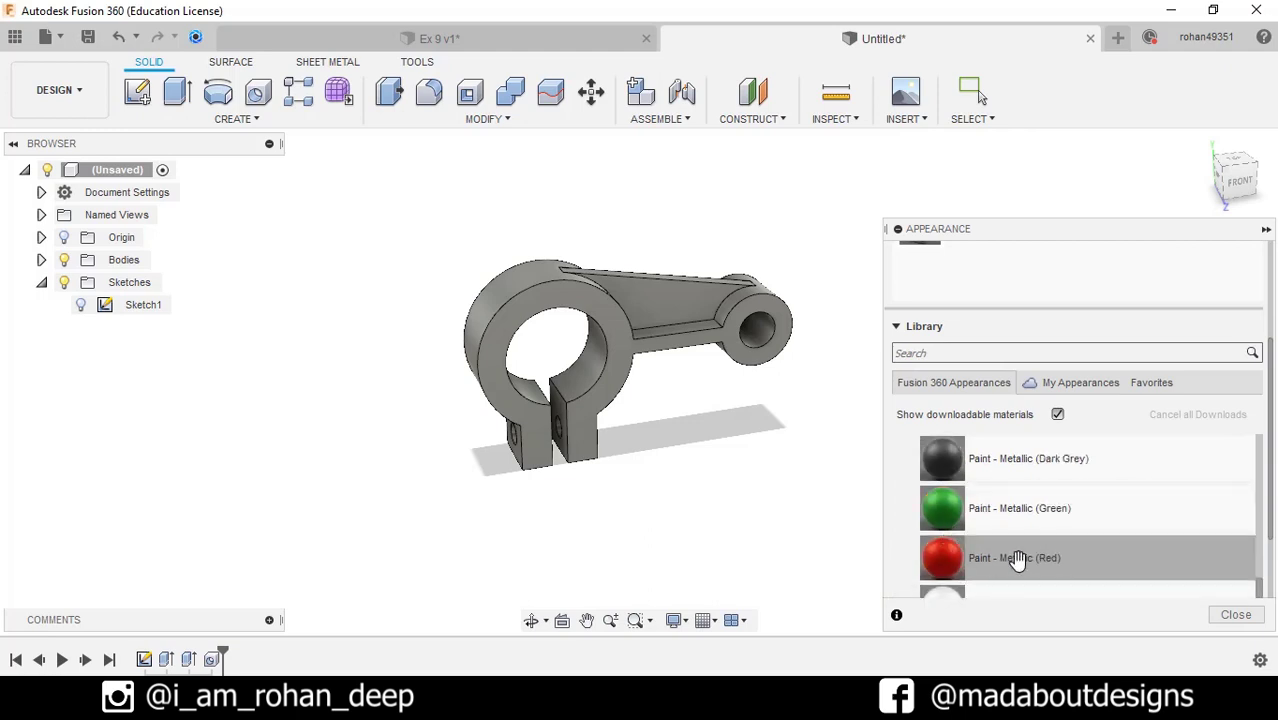
mouse_move(1015, 558)
left_mouse_down()
mouse_move(755, 292)
mouse_move(676, 316)
mouse_move(685, 345)
left_mouse_up()
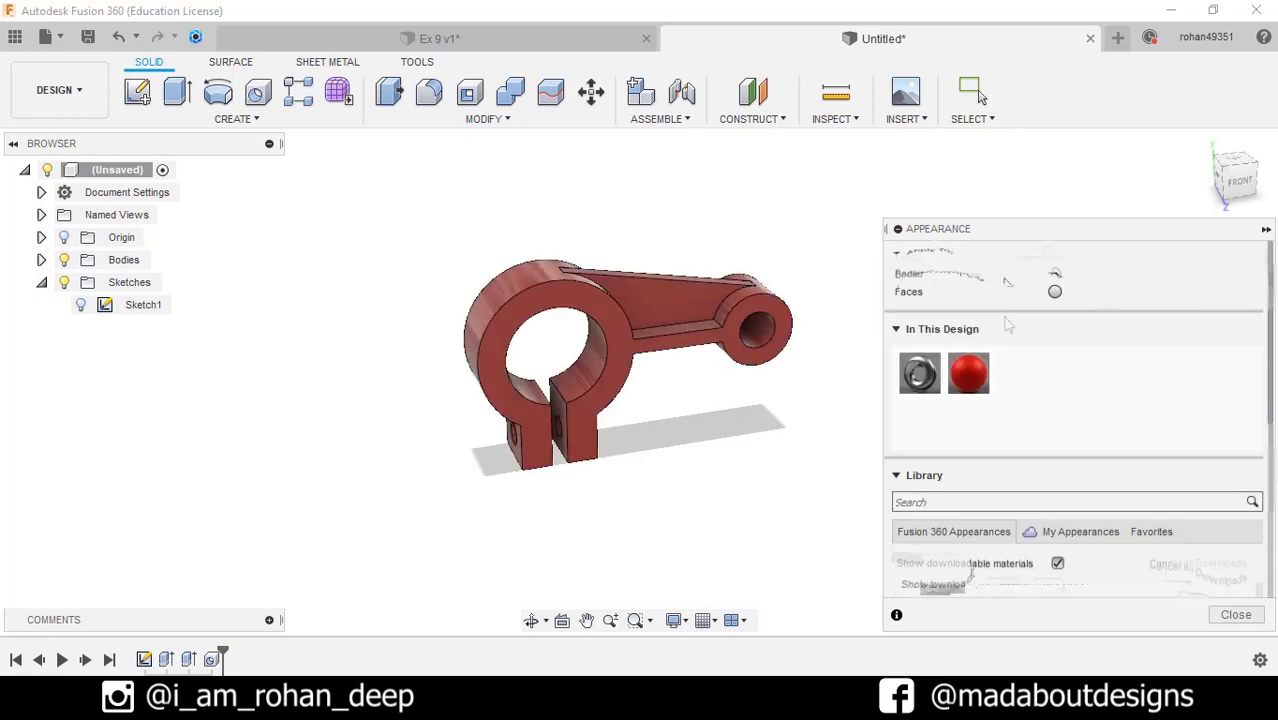
Step: Tune the paint to light orange RGB 255, 174, 111 with reflectance 0.033
double_click(972, 396)
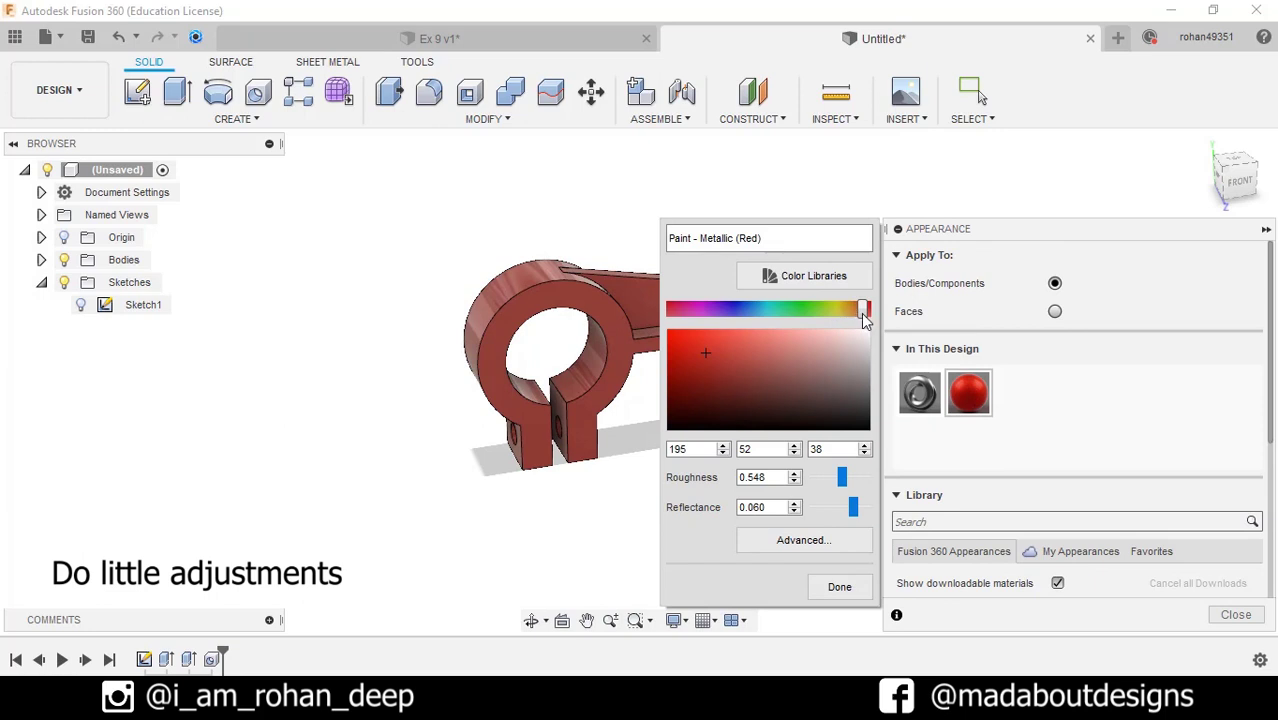
left_click_drag(865, 318, 851, 311)
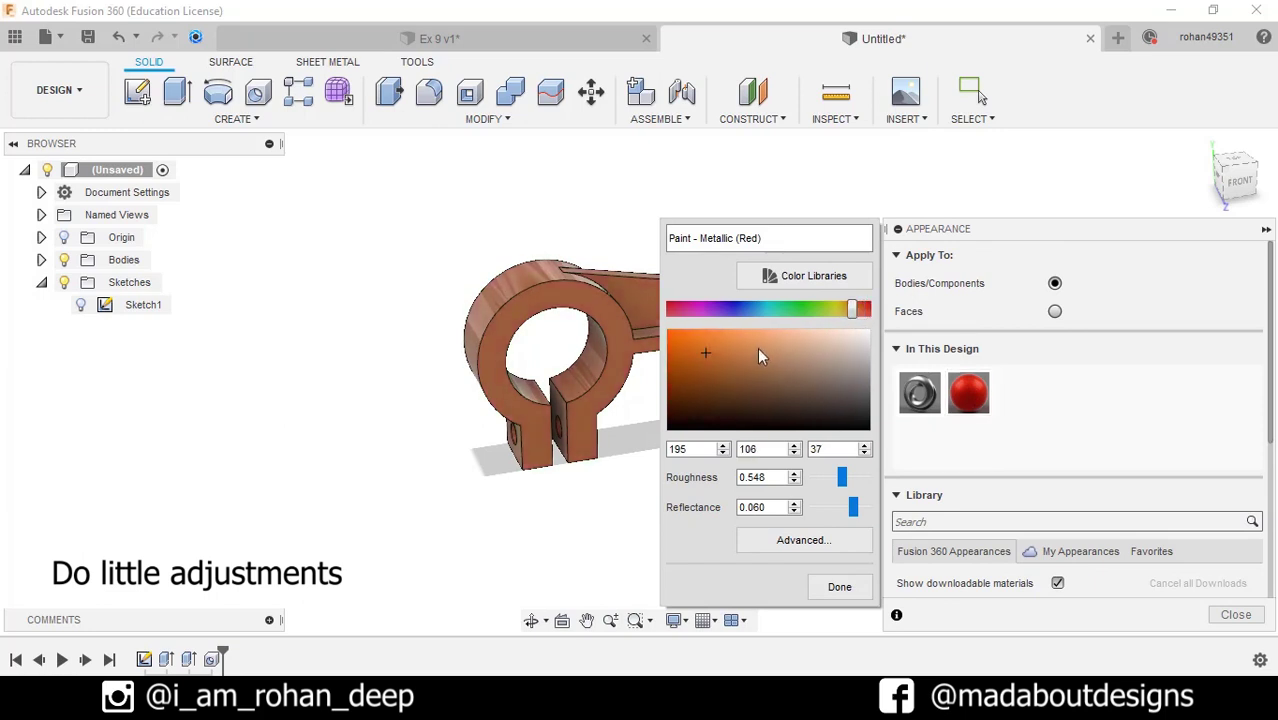
mouse_move(760, 356)
left_mouse_down()
mouse_move(772, 334)
mouse_move(757, 334)
left_mouse_up()
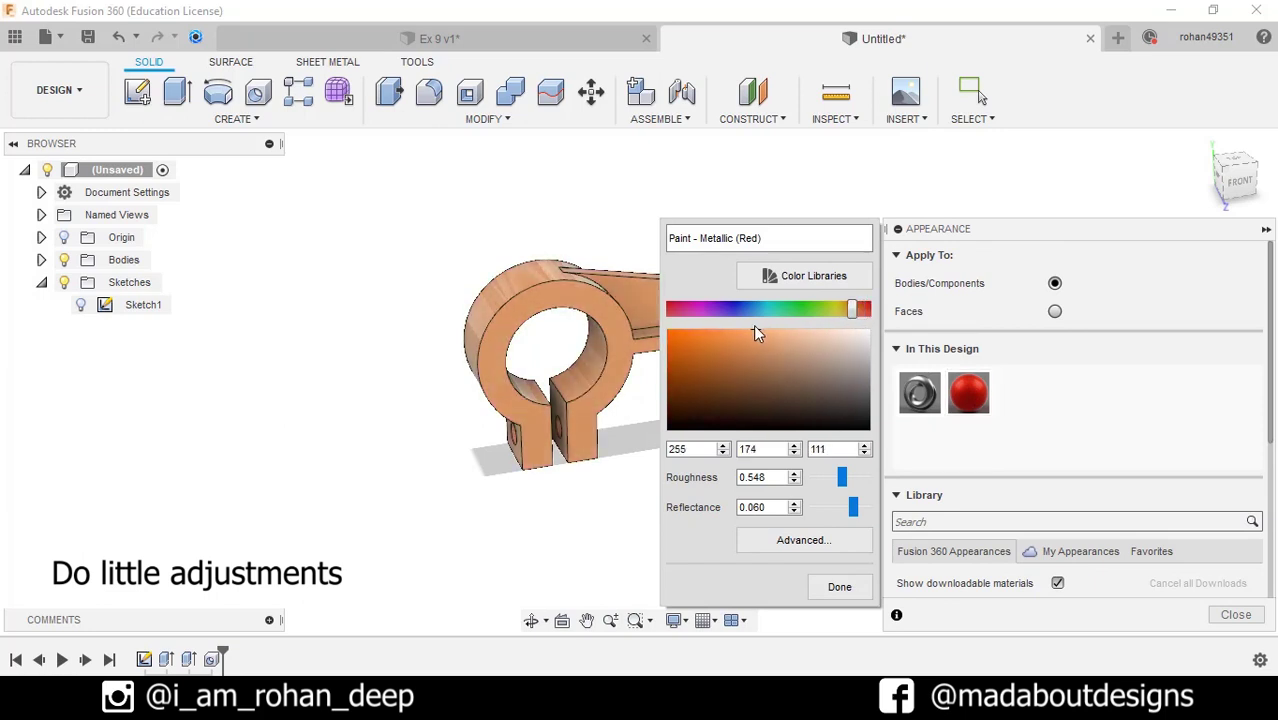
left_click_drag(855, 513, 837, 513)
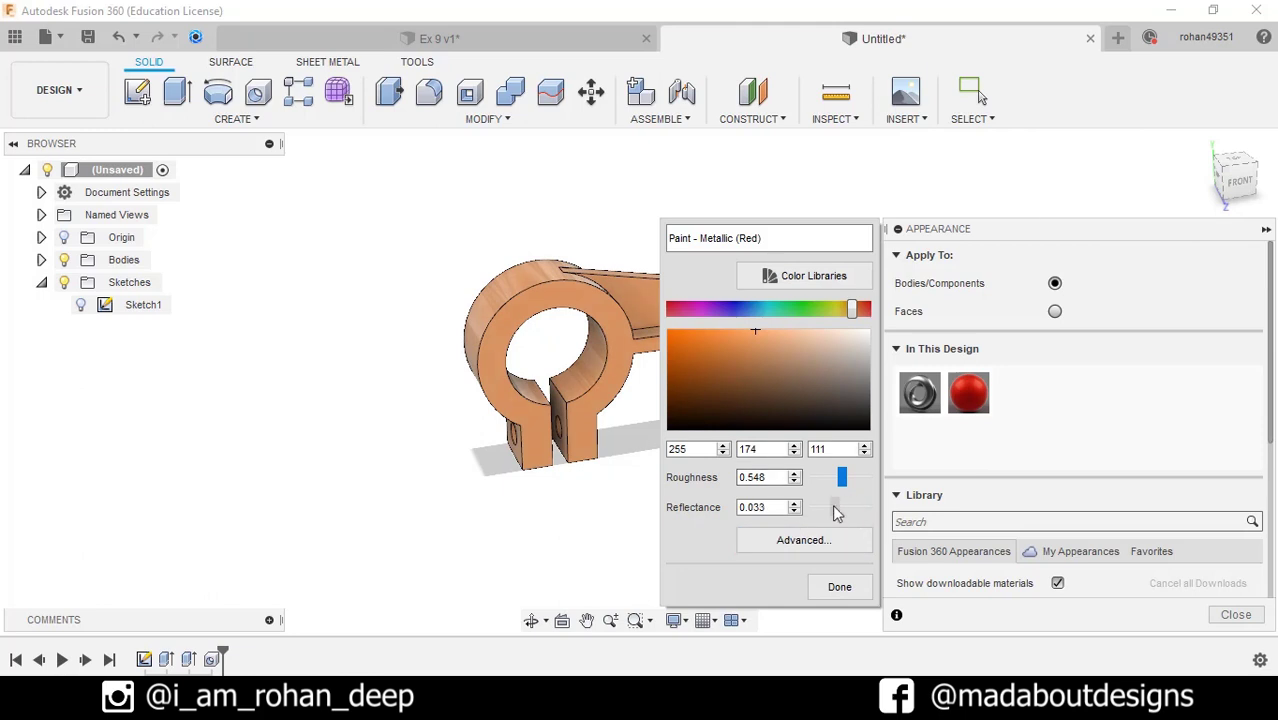
left_click(838, 589)
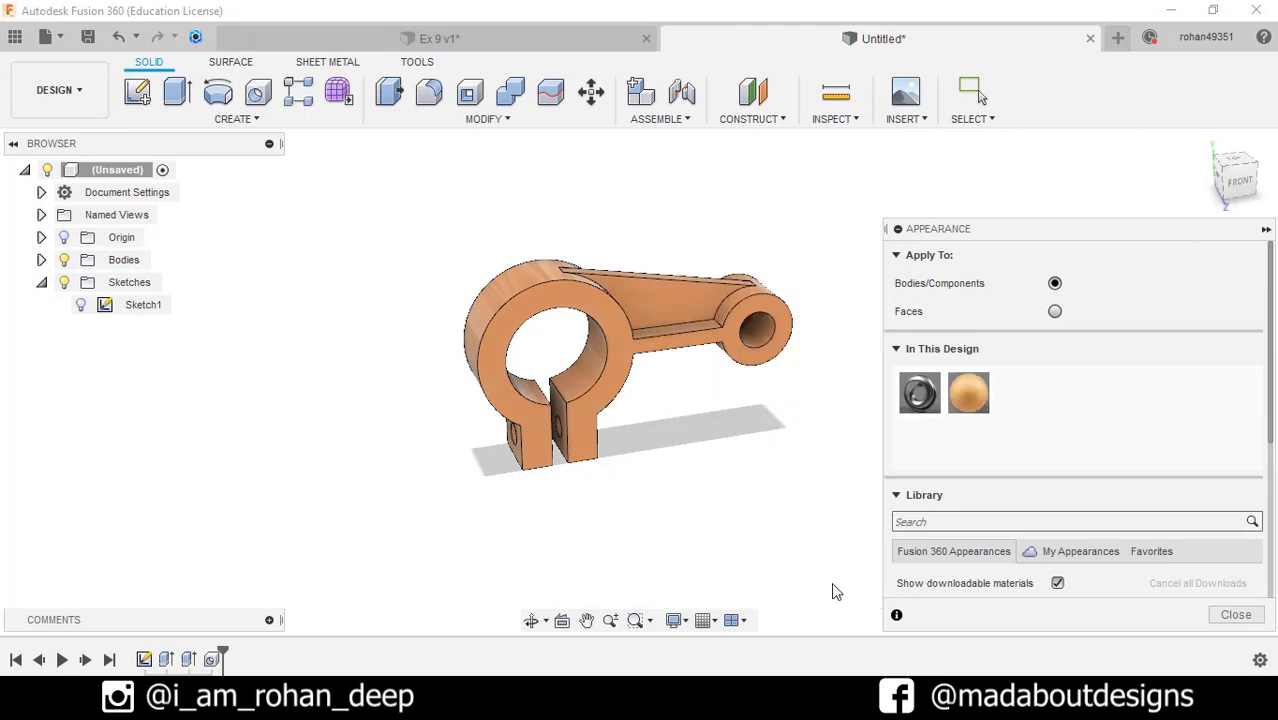
key("Escape")
Step: Orbit the finished orange bracket to view its other side
middle_click_drag(774, 523, 87, 506, "shift")
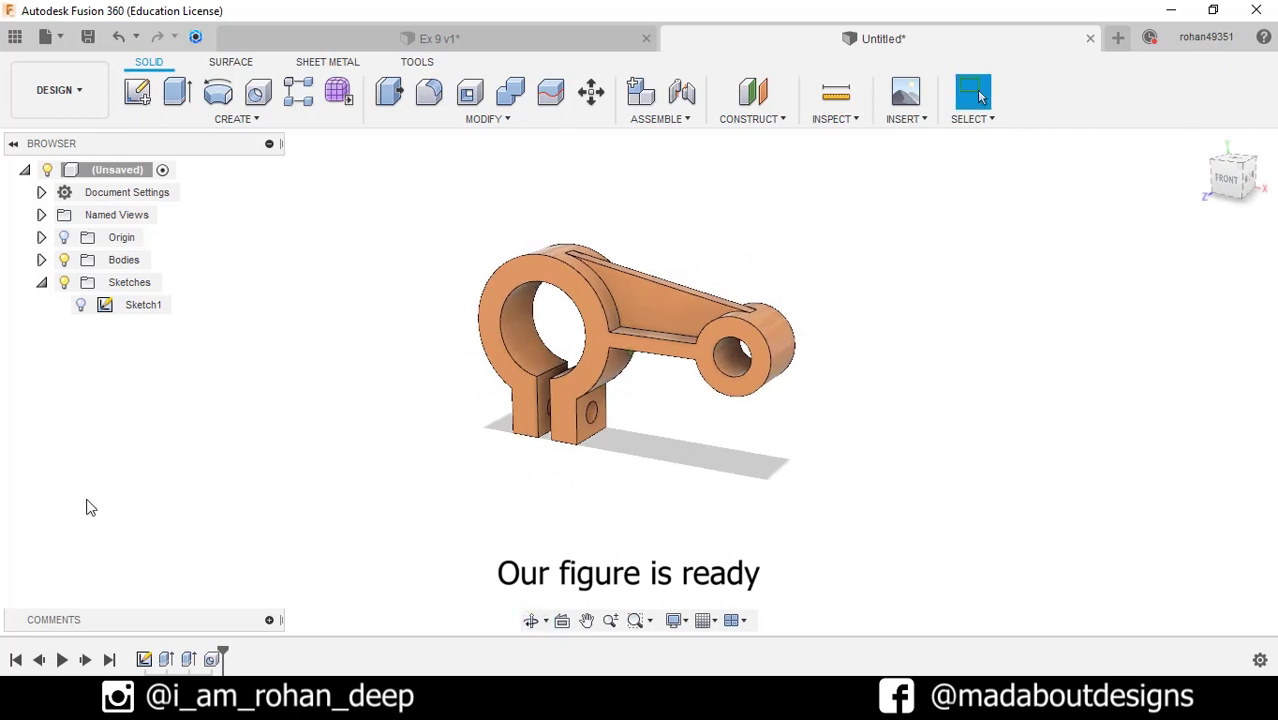